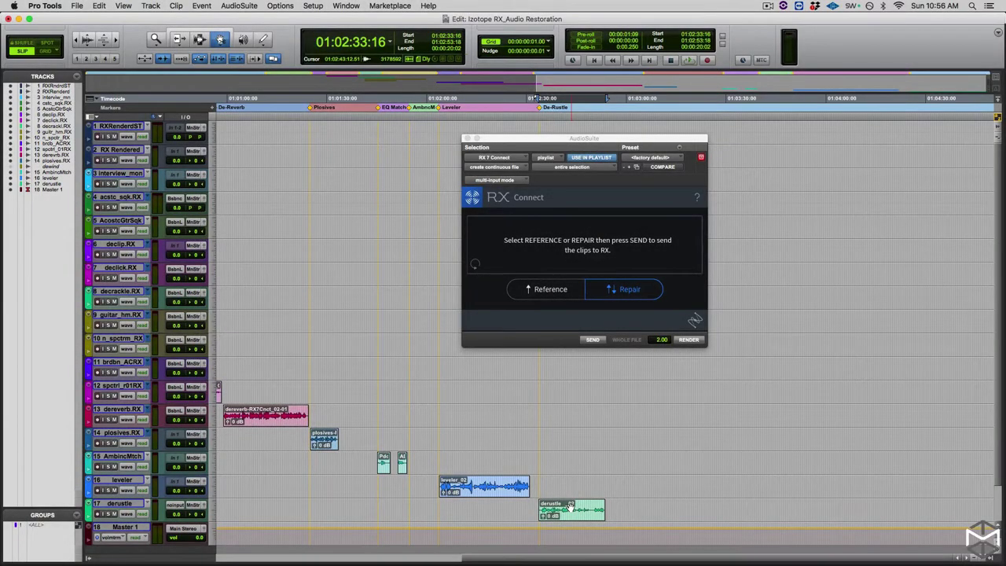
Step: Select the derustle clip and play it through to hear the original audio
click(570, 506)
key(ctrl+Up)
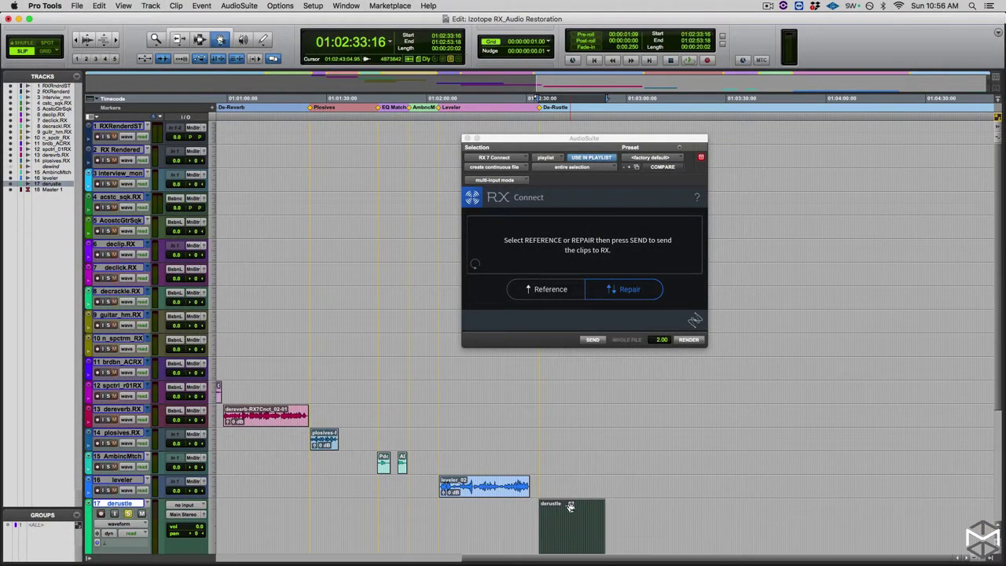
key(ctrl+e)
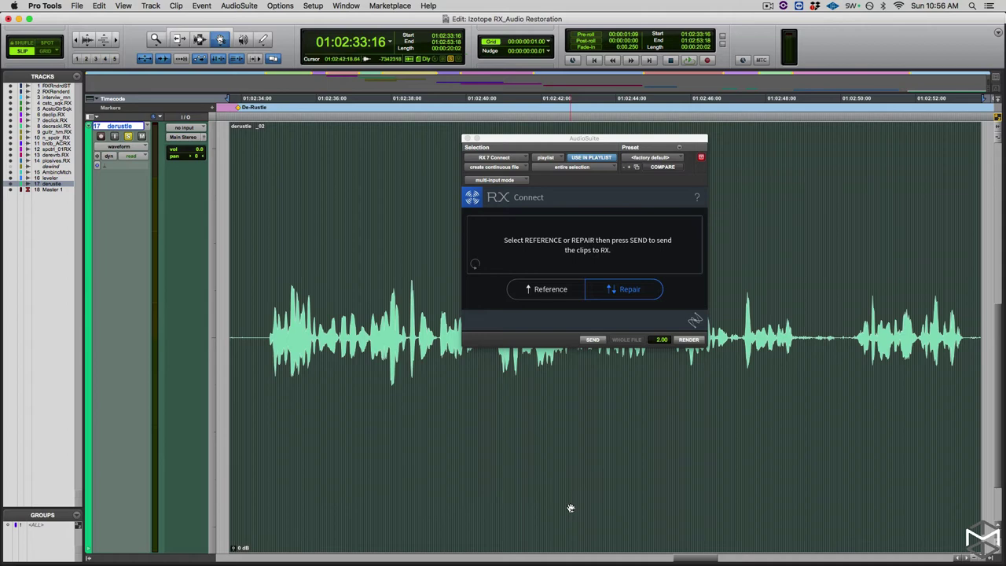
key(space)
key(space)
drag(531, 142, 711, 19)
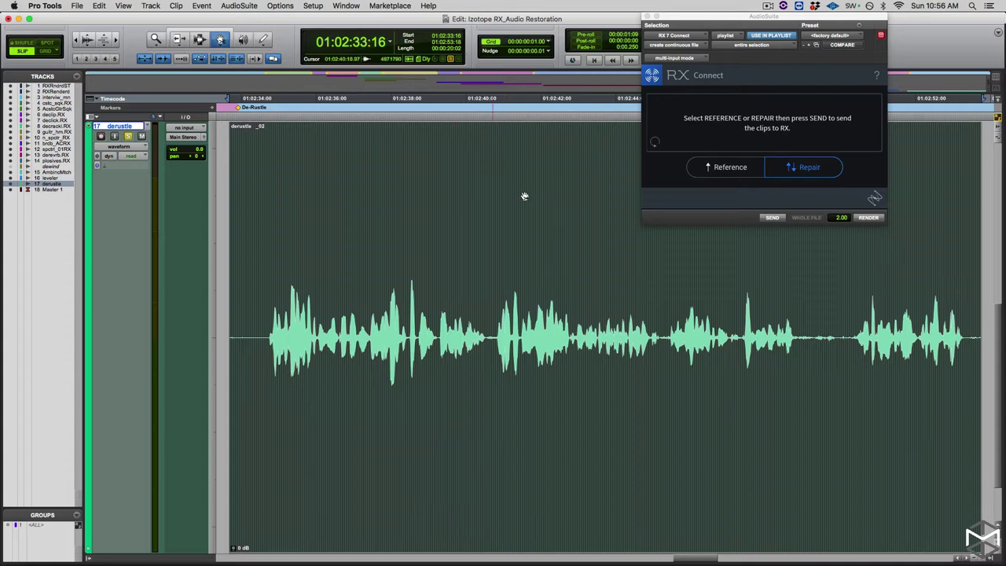
key(space)
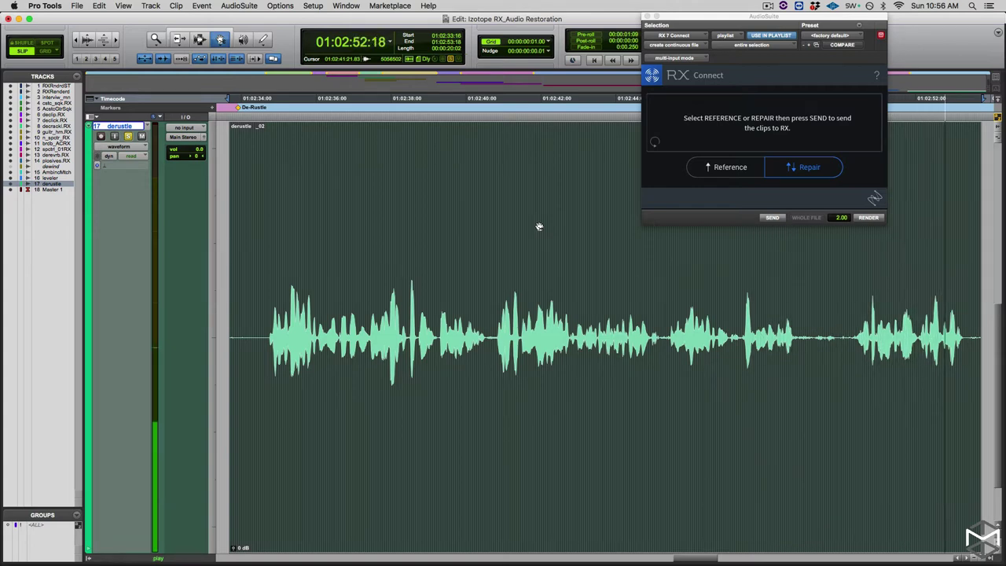
key(space)
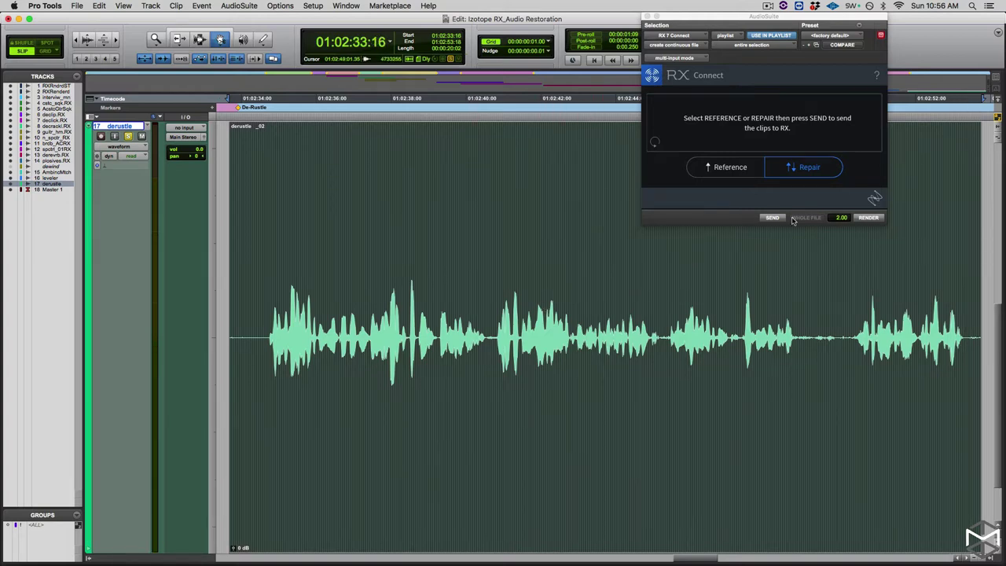
Step: Duplicate the derustle track's playlist under the name "derustle .RX"
click(801, 168)
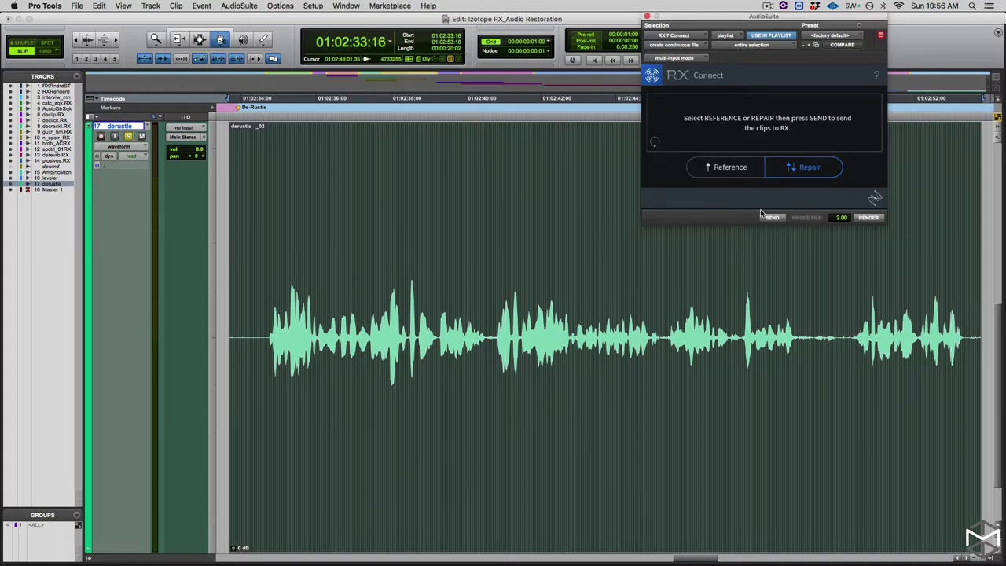
click(484, 240)
key(ctrl+super+backslash)
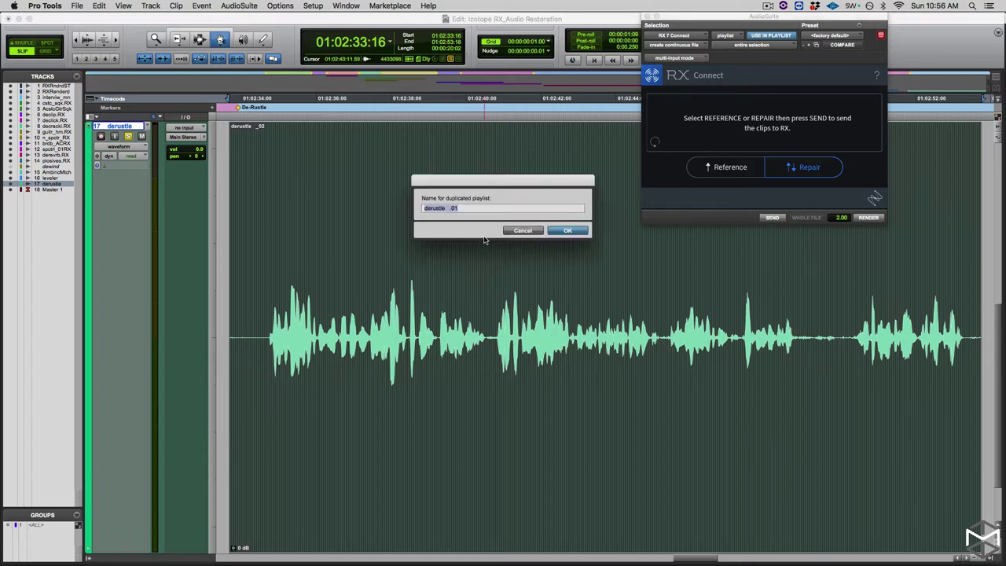
key(Right)
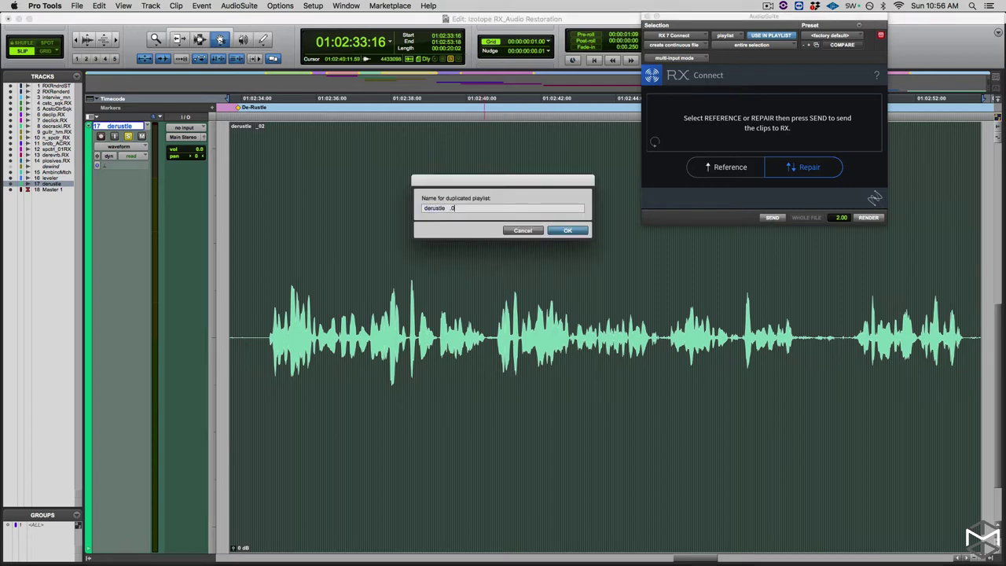
key(Return)
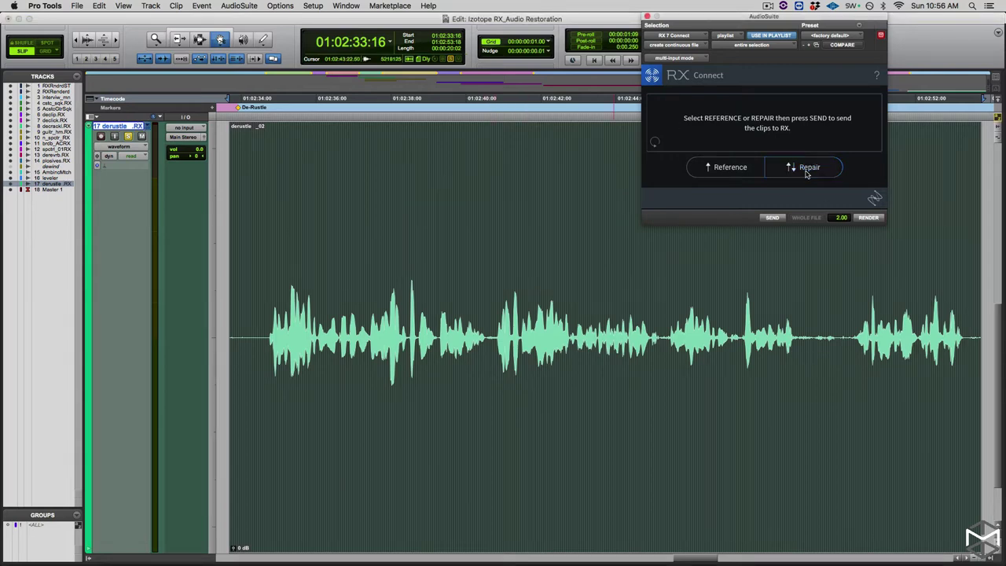
Step: Switch the track back to its original derustle playlist and send the clip to iZotope RX 7 in Repair mode
click(147, 127)
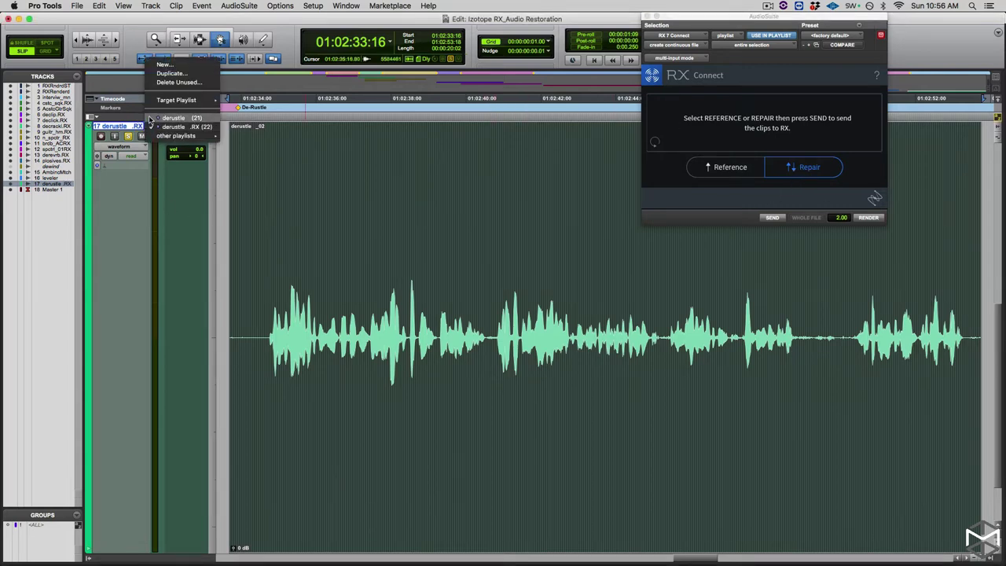
click(174, 117)
click(824, 170)
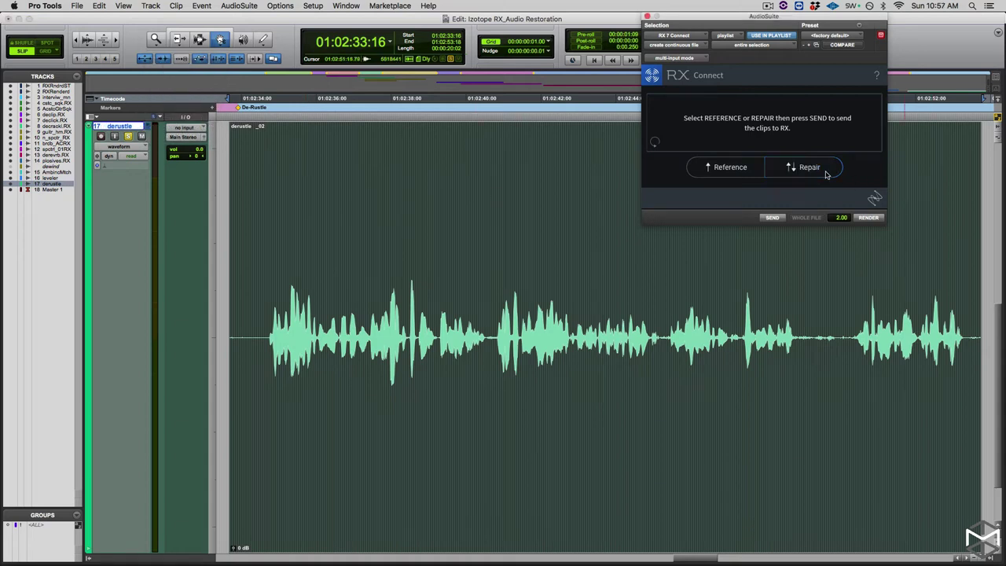
click(773, 218)
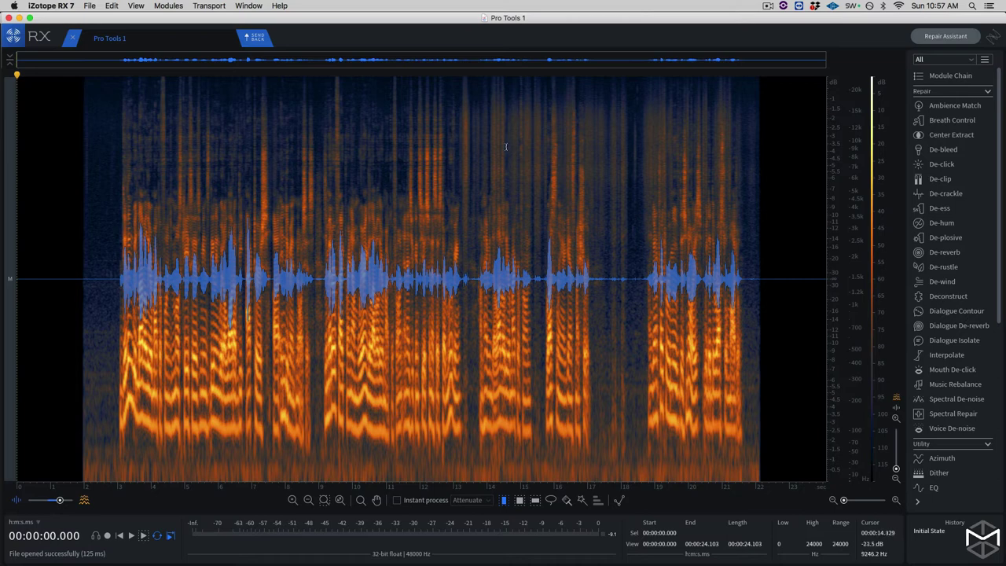
Step: Listen to the recording from the start, and replay the passage from about 11.7 s
key(space)
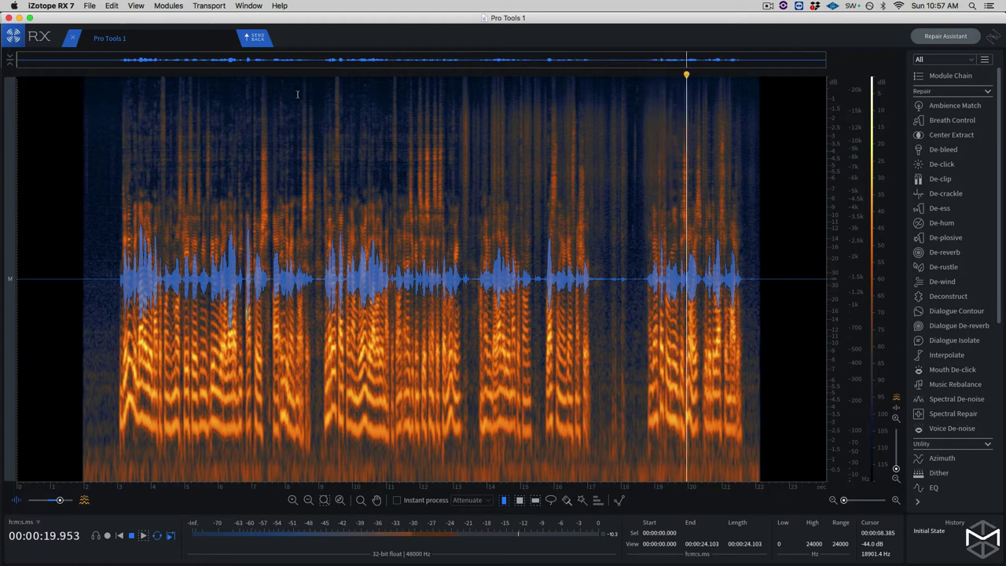
key(space)
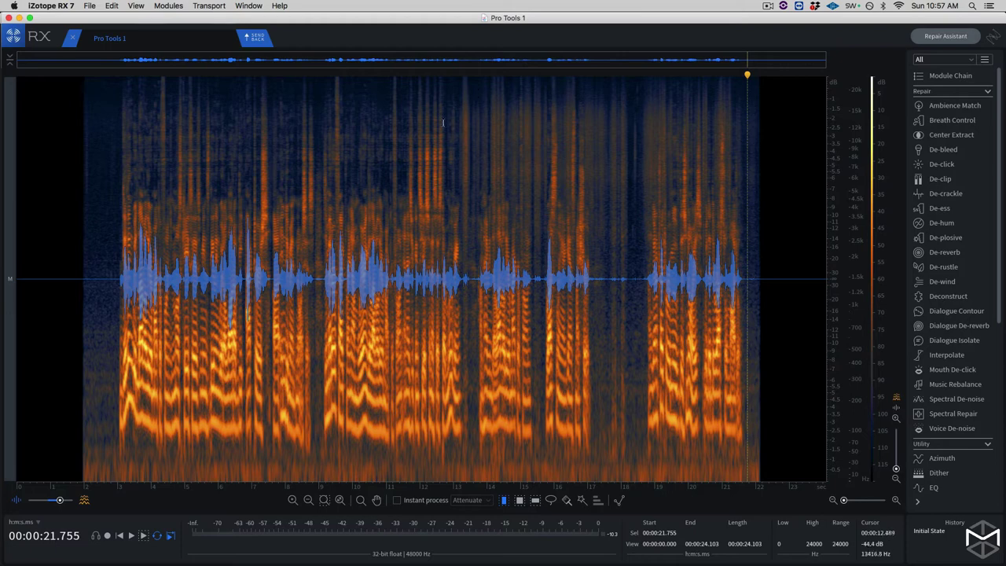
click(409, 74)
key(space)
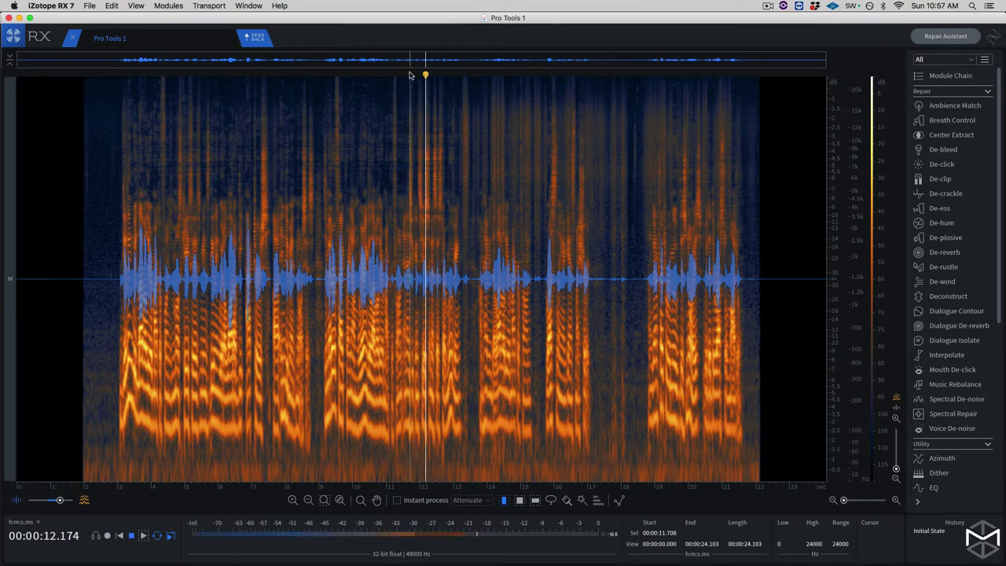
key(space)
Step: Select the audio from about 11.2 s to about 22.2 s across the full frequency range
click(402, 73)
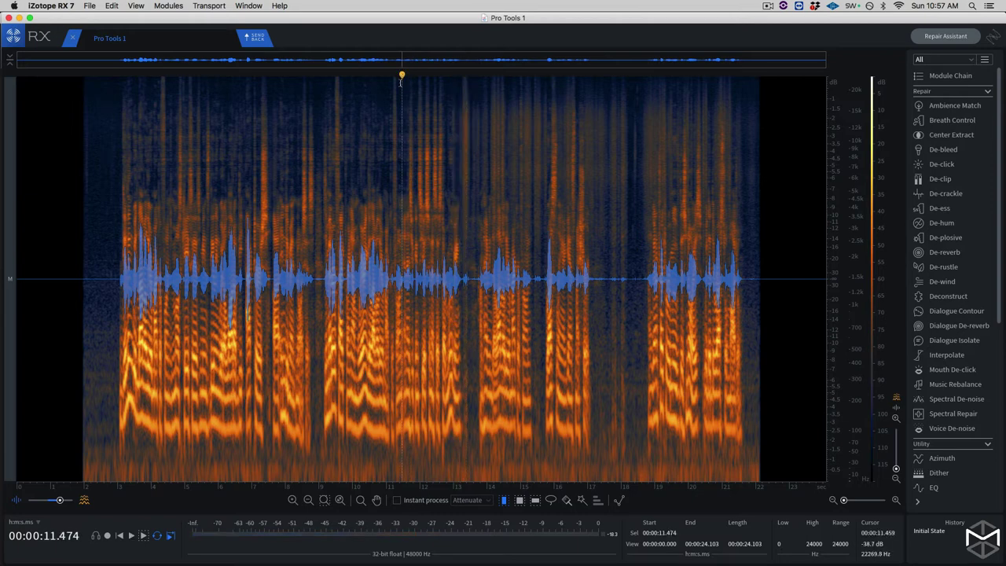
drag(401, 81, 765, 172)
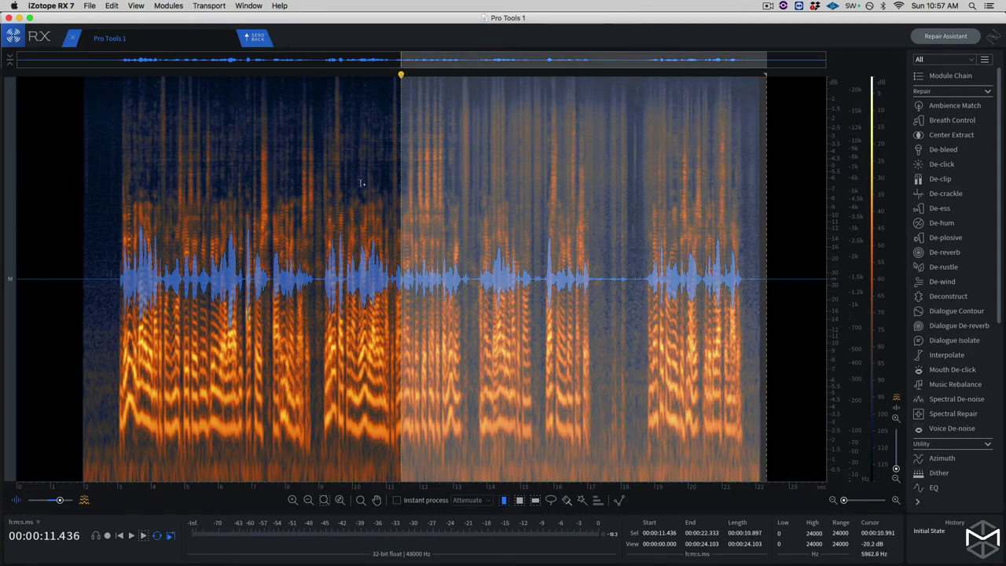
drag(399, 149, 760, 172)
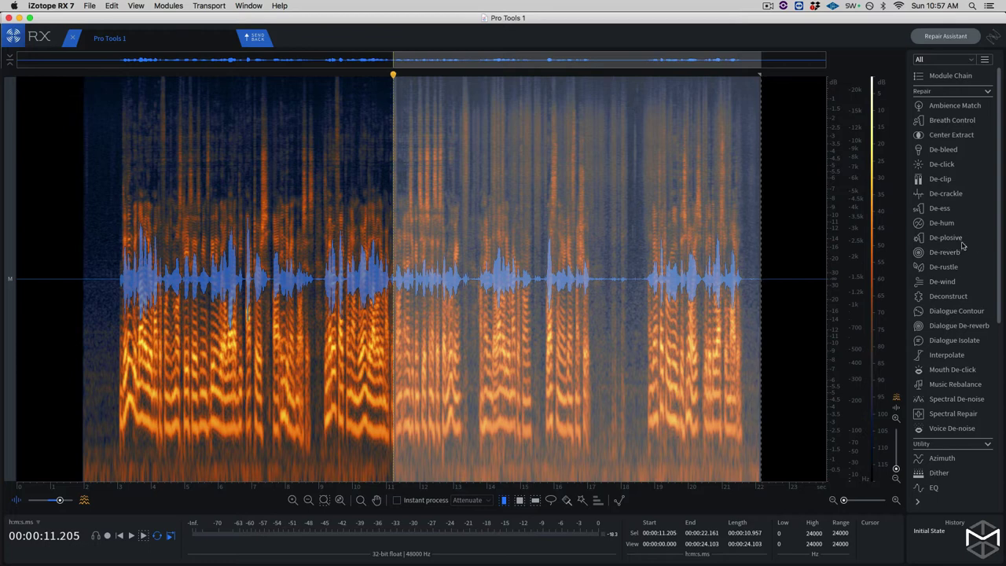
Step: Open the De-rustle module and set reduction strength to 4.0 with ambience preservation at 100%
click(943, 267)
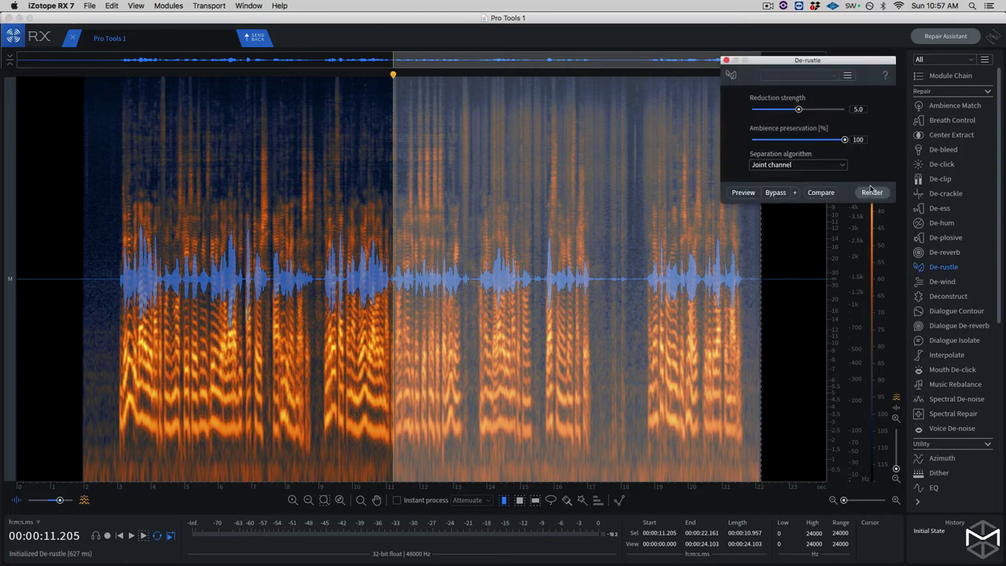
drag(841, 63, 327, 184)
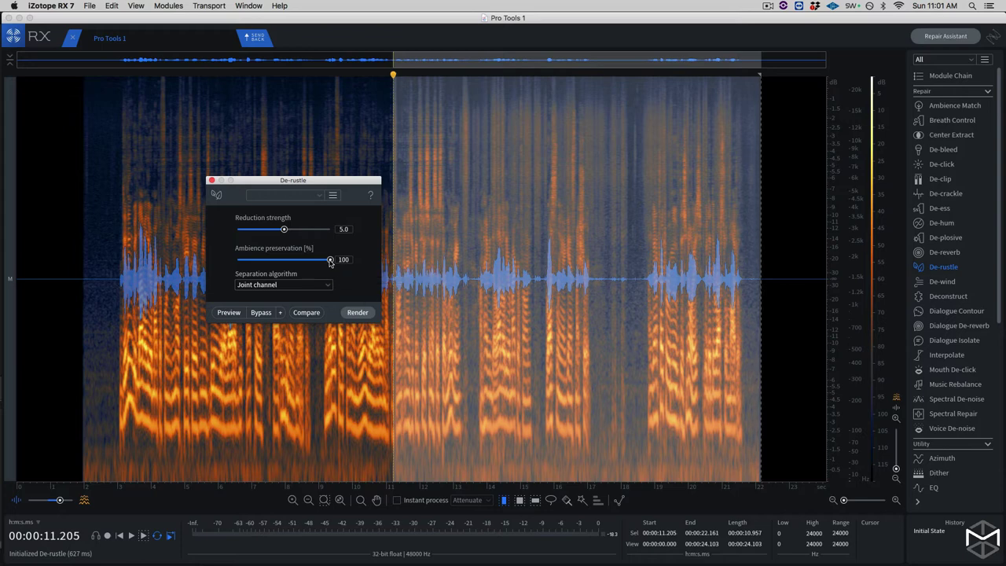
drag(330, 262, 329, 261)
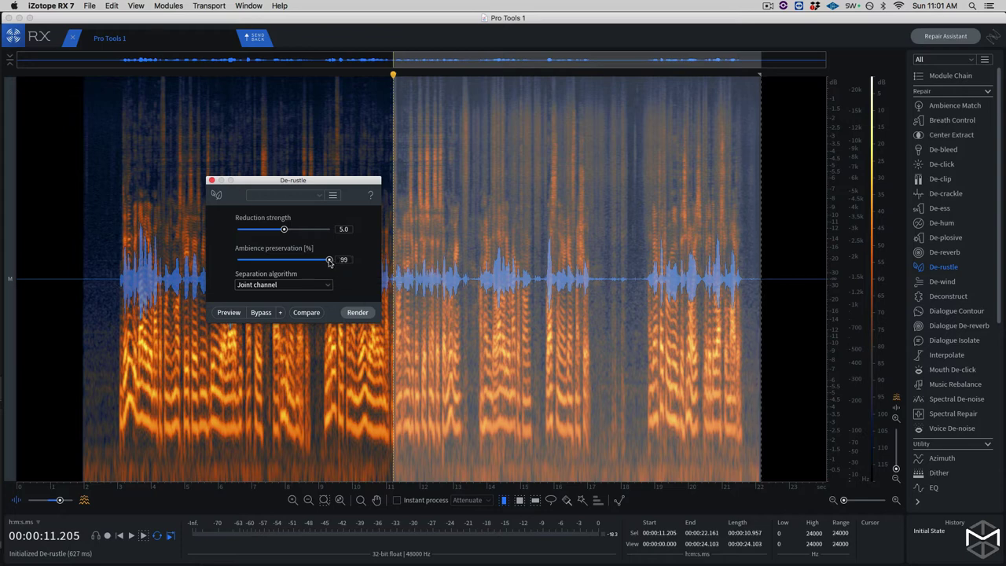
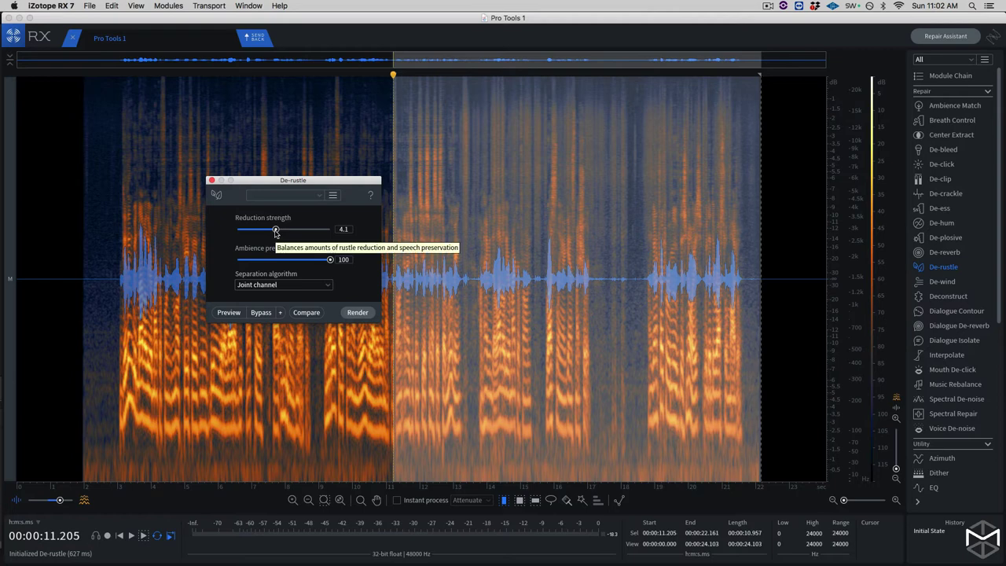
Step: Add the current De-rustle settings to the settings comparison and preview them on the selection
click(306, 313)
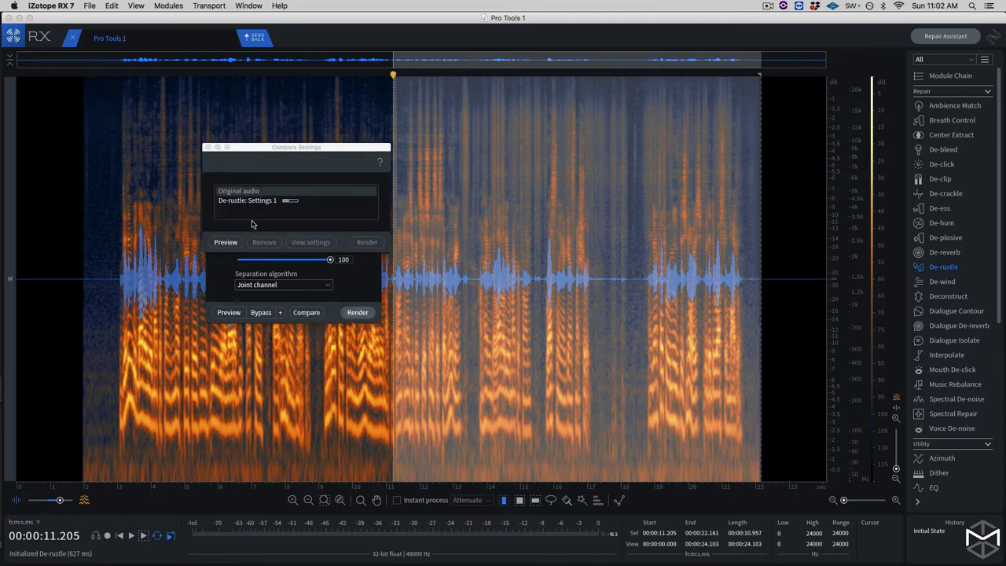
drag(237, 163, 153, 88)
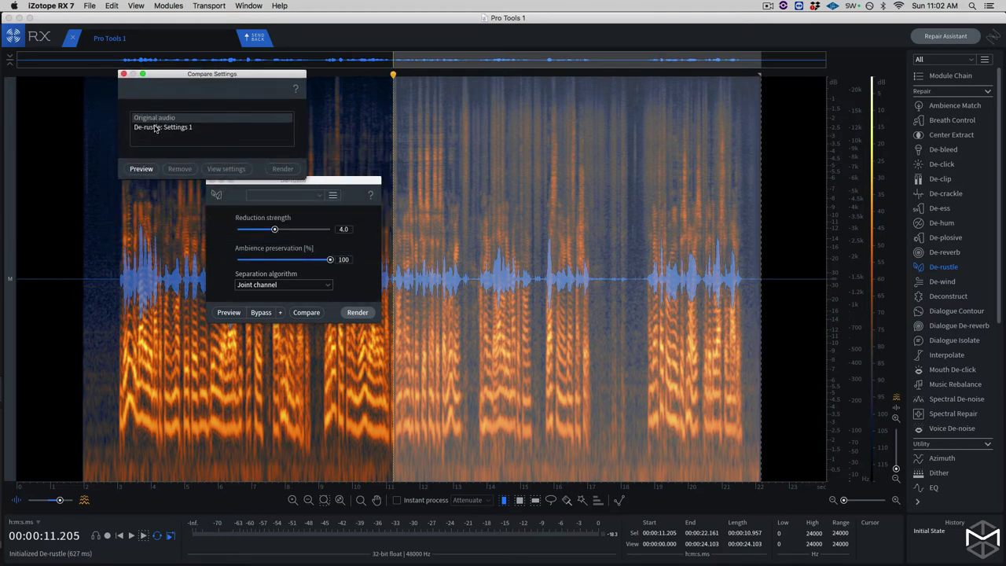
click(155, 128)
click(141, 169)
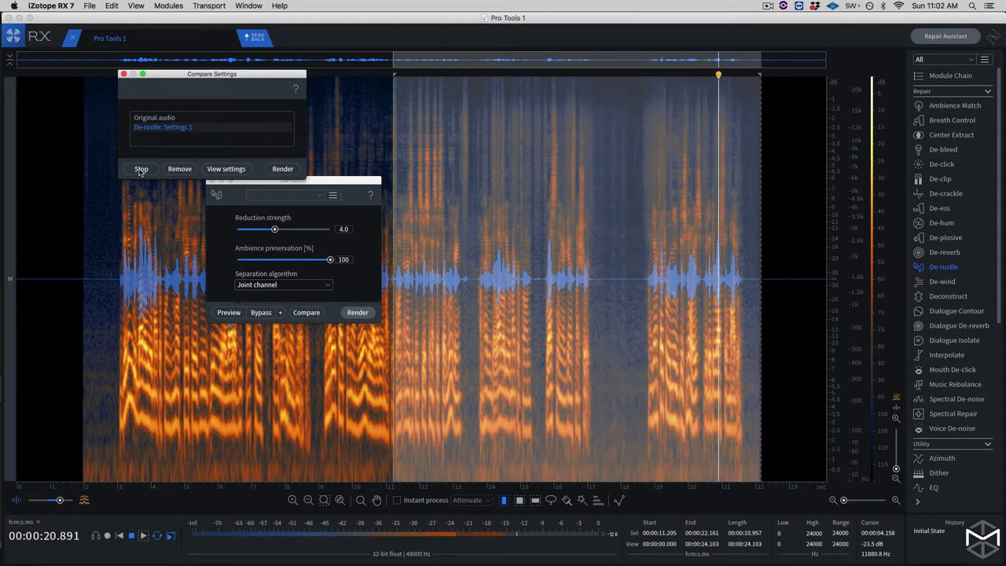
click(142, 169)
Step: Set the reduction strength to 7.1, and add it to the comparison as a second version to preview
drag(276, 234, 285, 234)
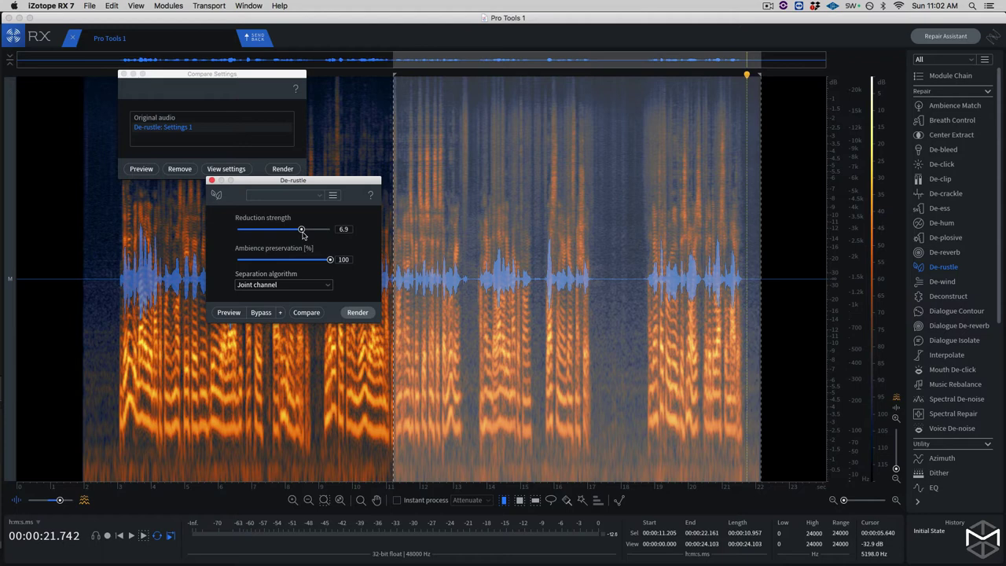
drag(304, 234, 305, 234)
click(305, 313)
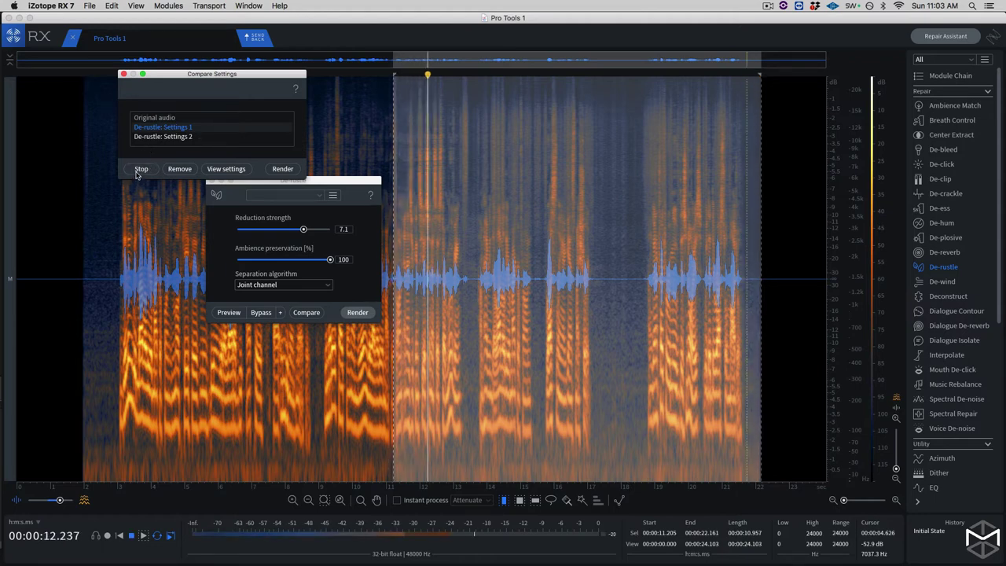
click(139, 170)
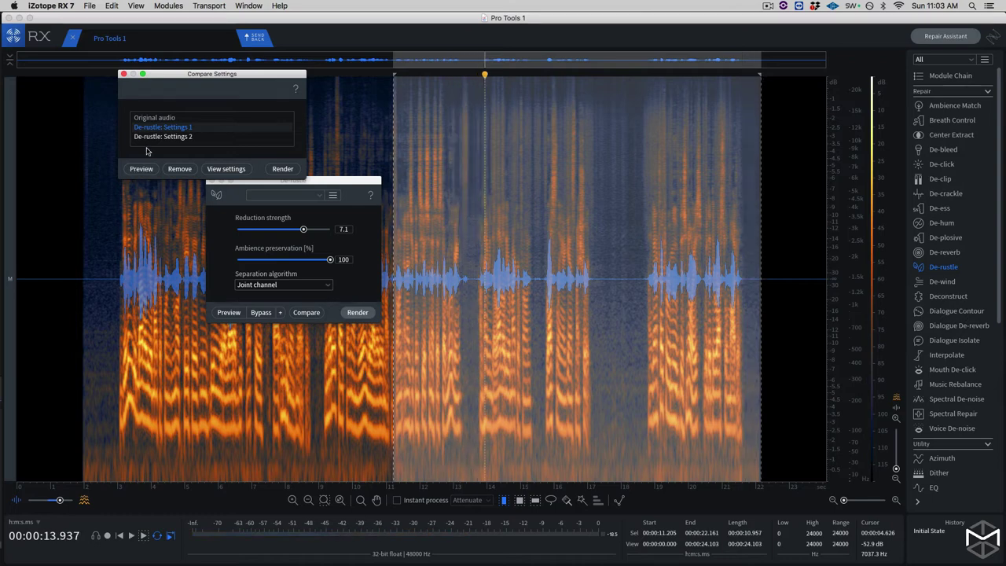
click(151, 137)
click(140, 169)
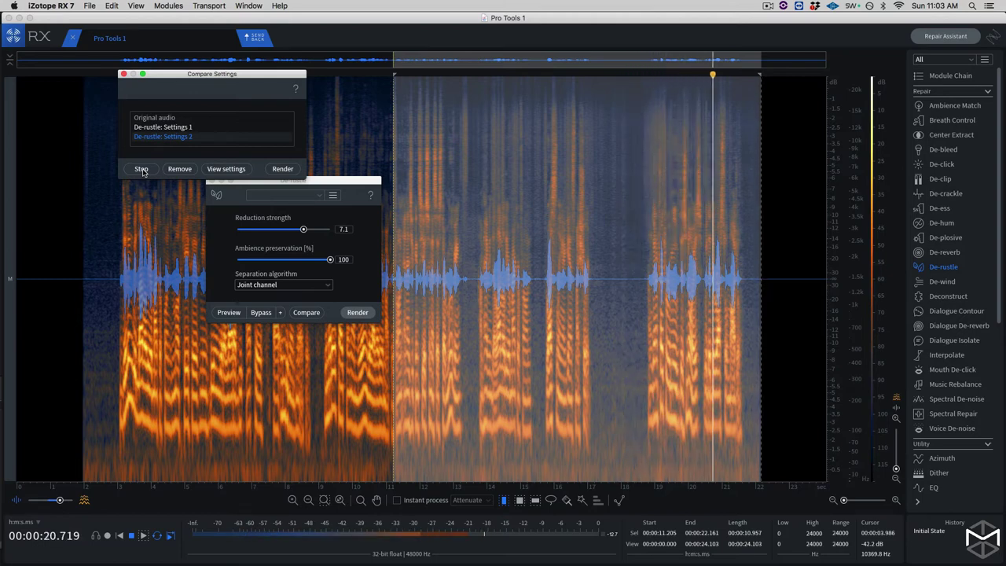
click(141, 169)
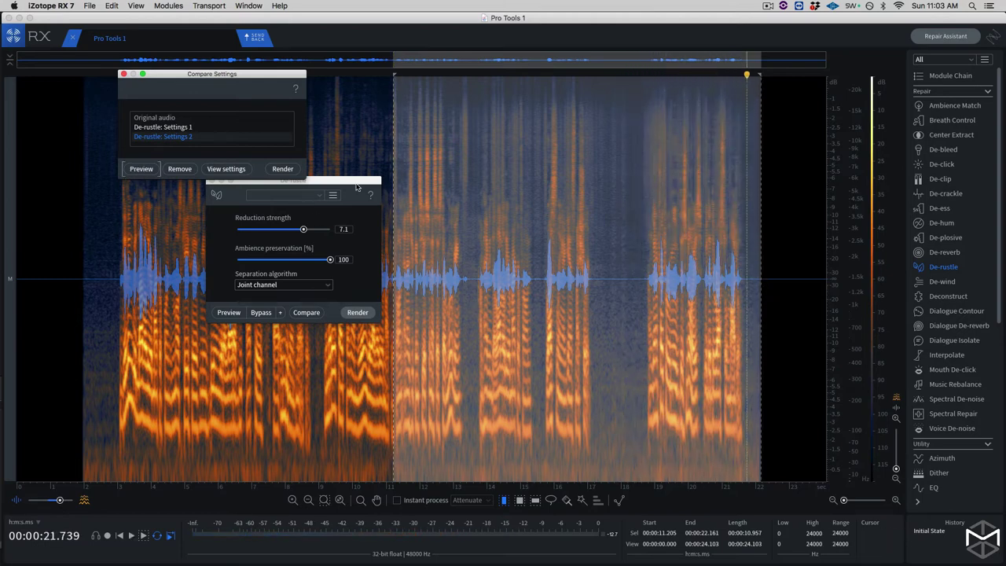
Step: Load the Extreme Rustle preset, and add it to the comparison as a third version to preview
click(330, 185)
click(320, 196)
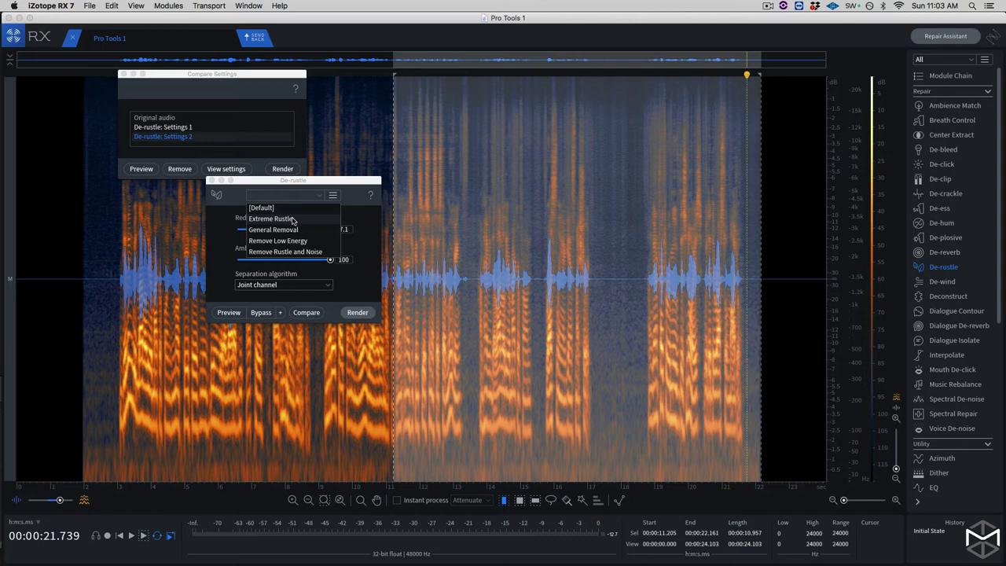
click(293, 220)
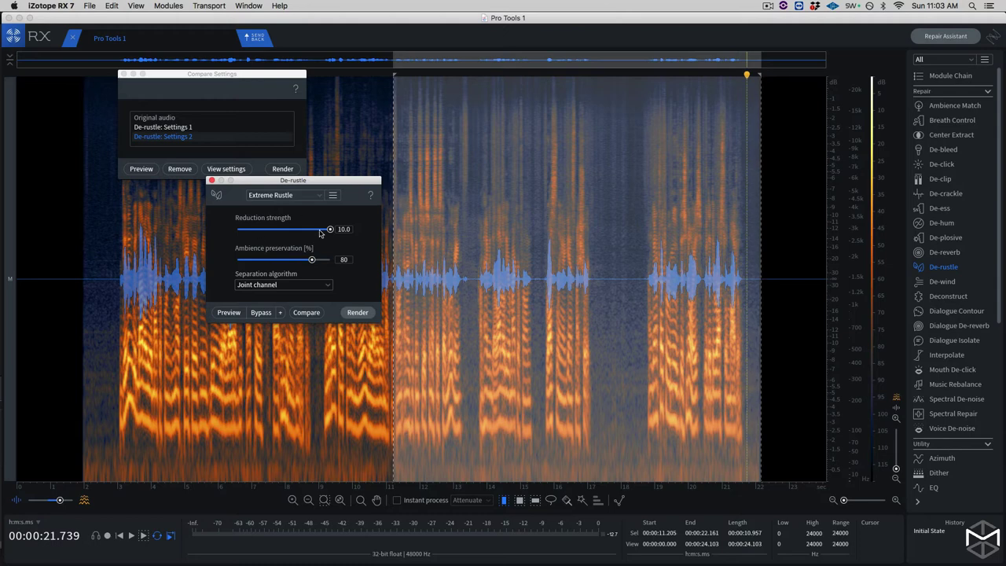
click(307, 312)
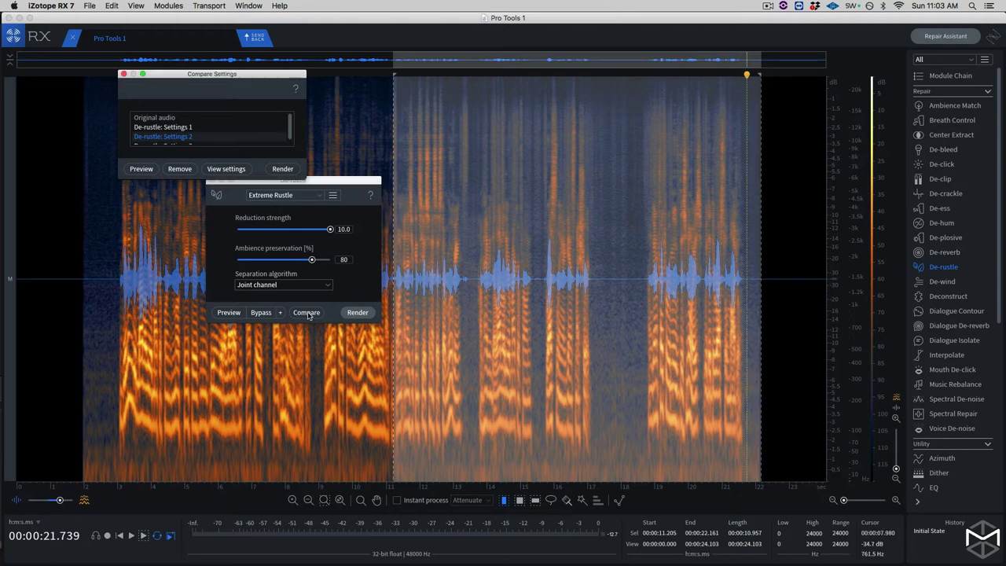
scroll(196, 137, down, 1)
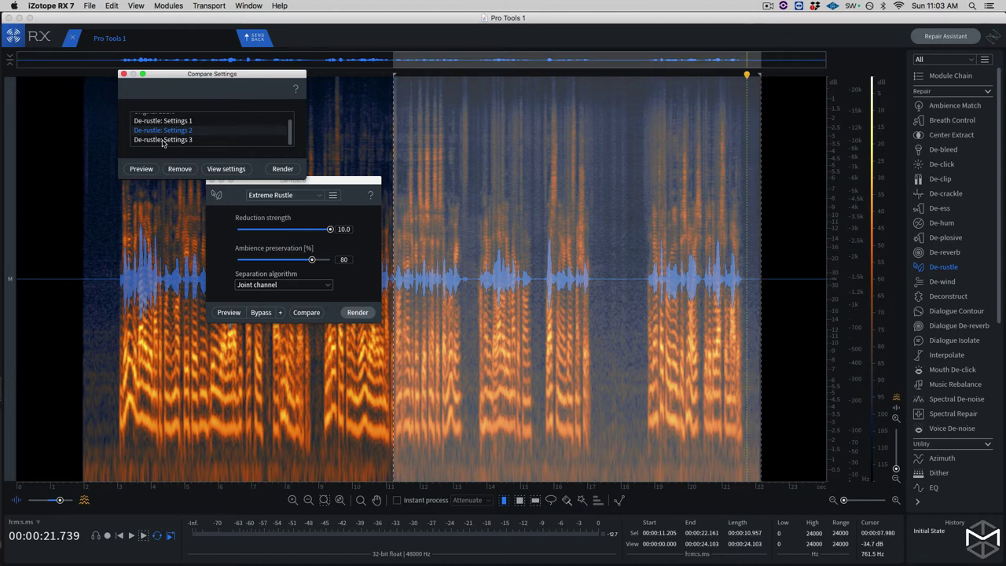
click(162, 140)
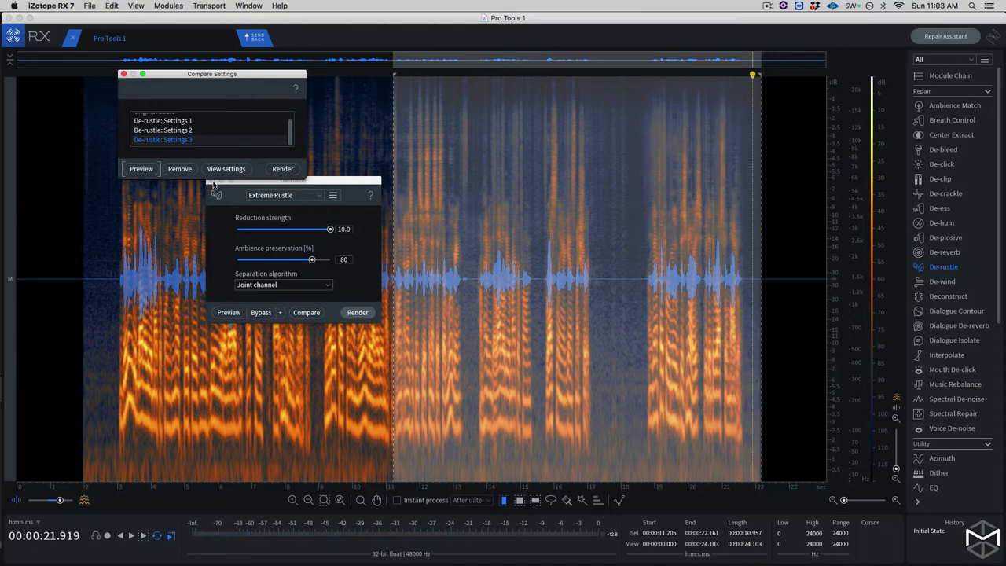
Step: Render the third De-rustle comparison settings onto the selected audio and play back the processed result
click(280, 169)
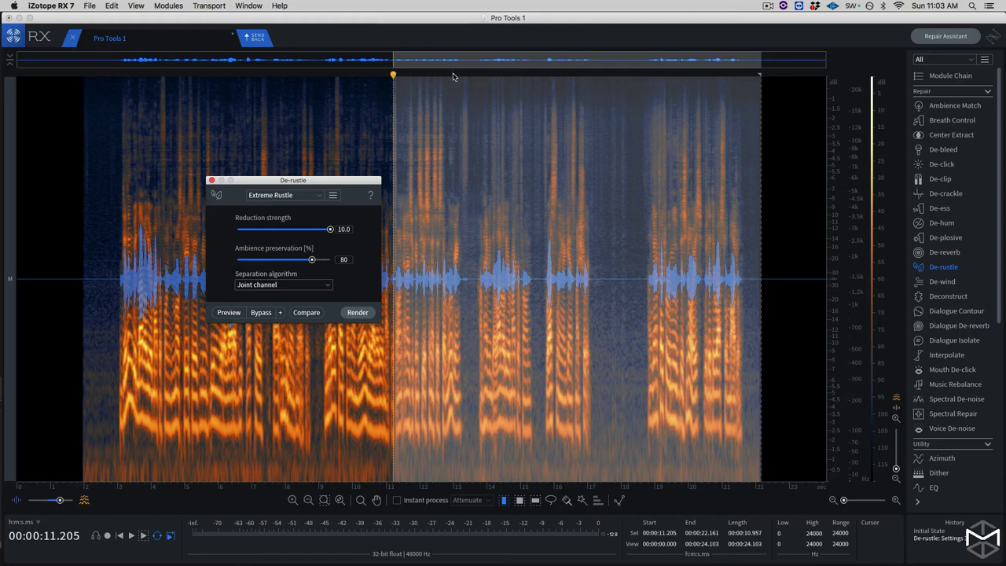
key(space)
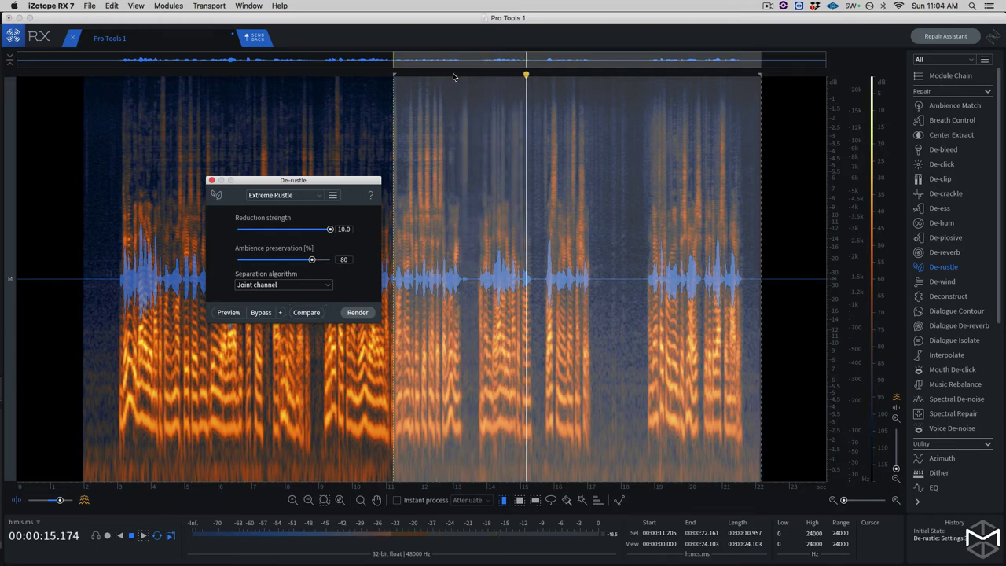
key(space)
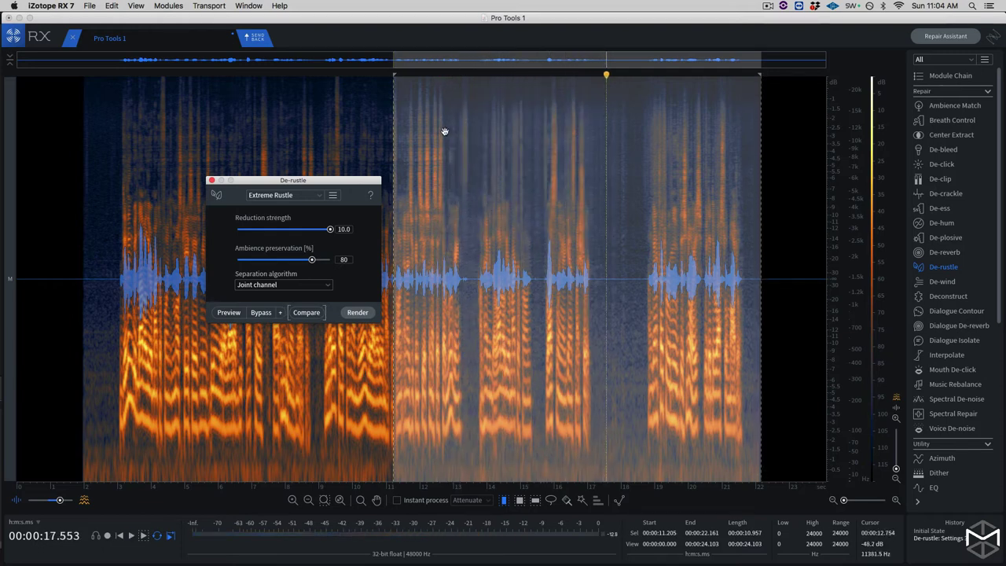
Step: Render a second De-rustle pass on the same selection with the Extreme Rustle settings and play back the result
click(358, 312)
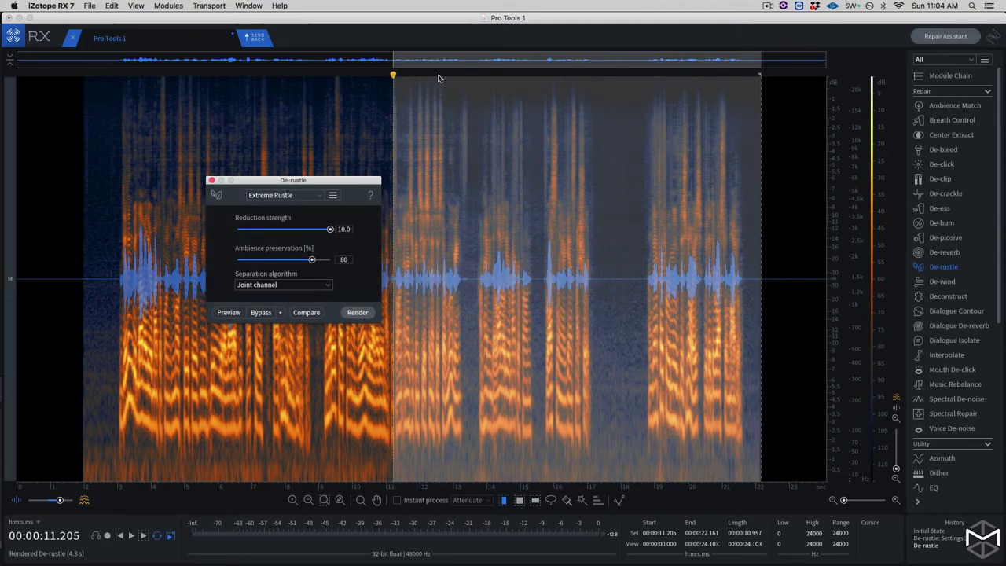
key(space)
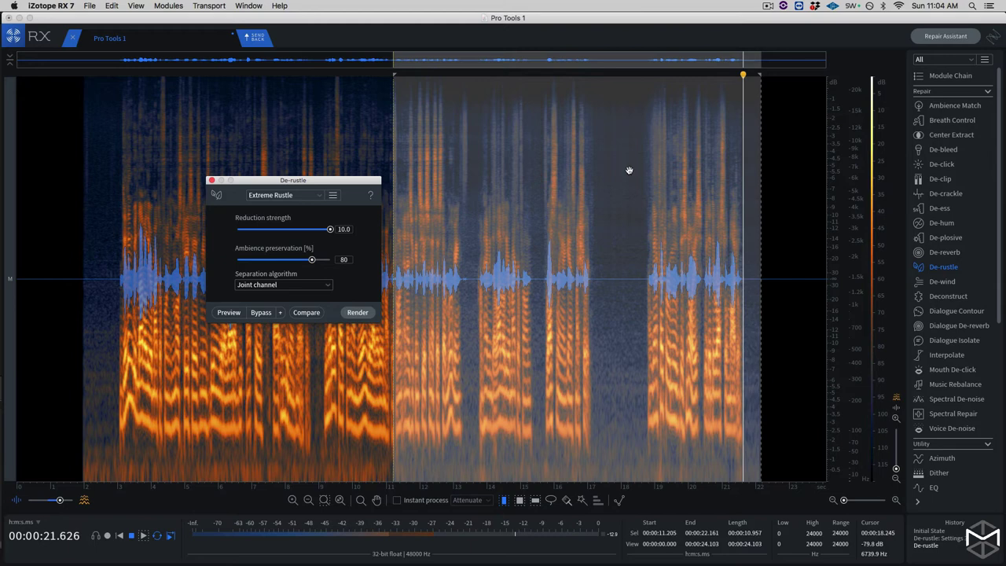
click(651, 77)
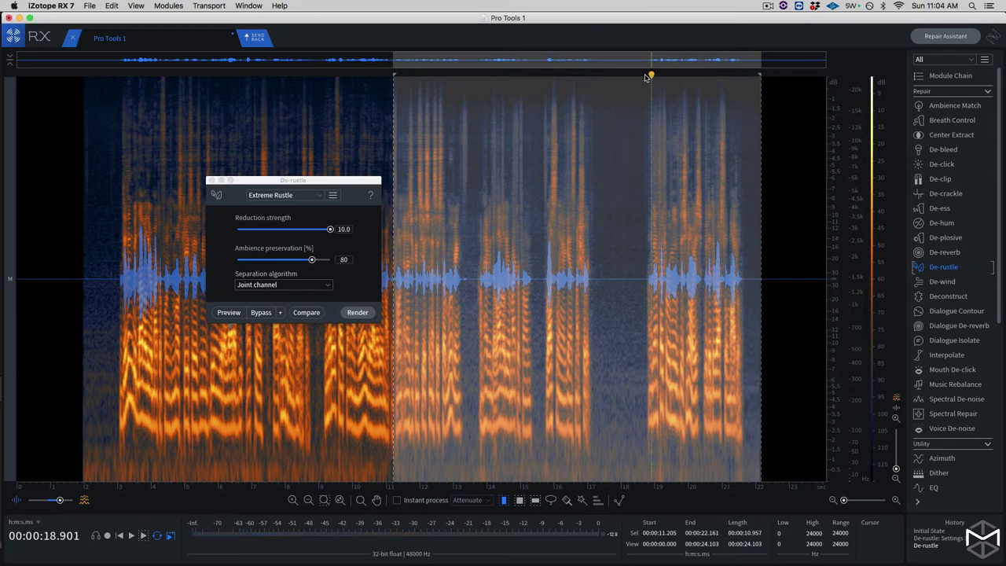
Step: Select the last phrase from about 18.7 to 22.2 s, set reduction strength to 7.0, and render De-rustle twice, playing back each pass
drag(397, 79, 643, 95)
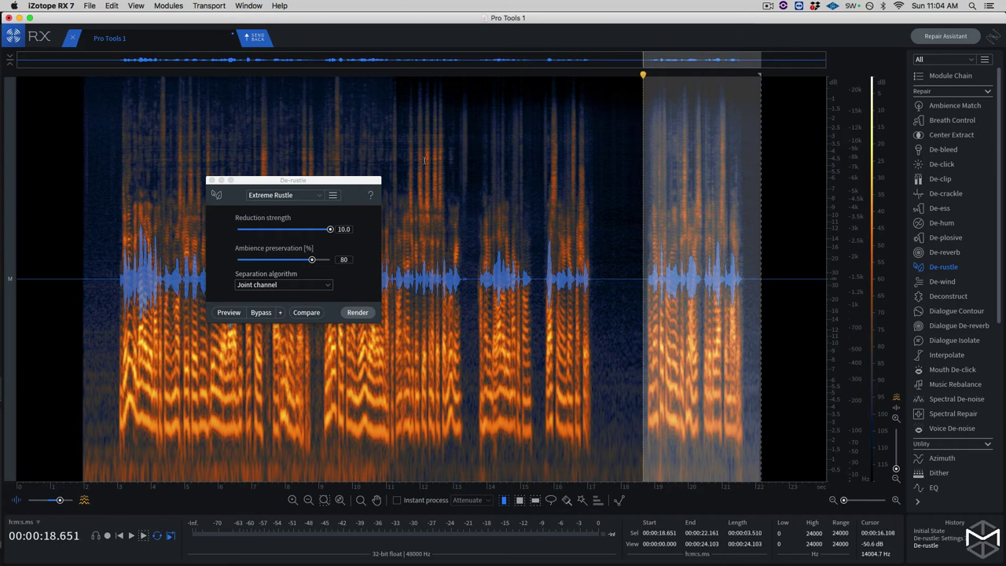
drag(328, 232, 318, 232)
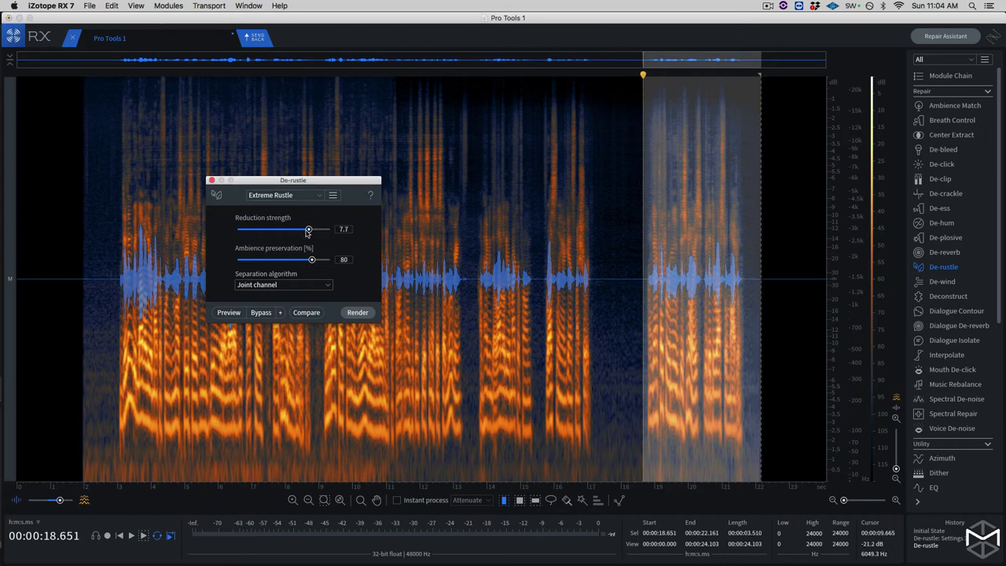
drag(306, 232, 306, 231)
click(356, 312)
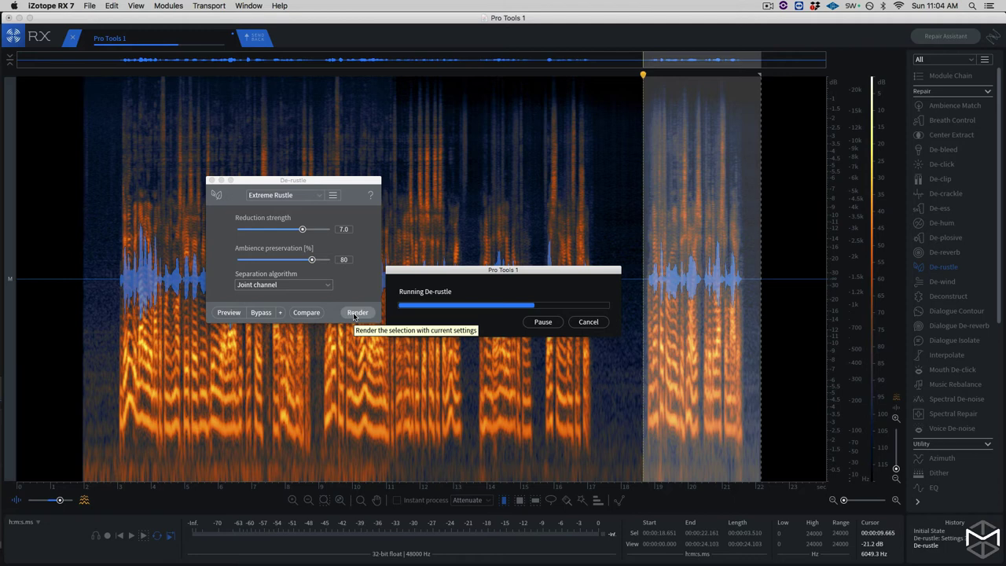
key(space)
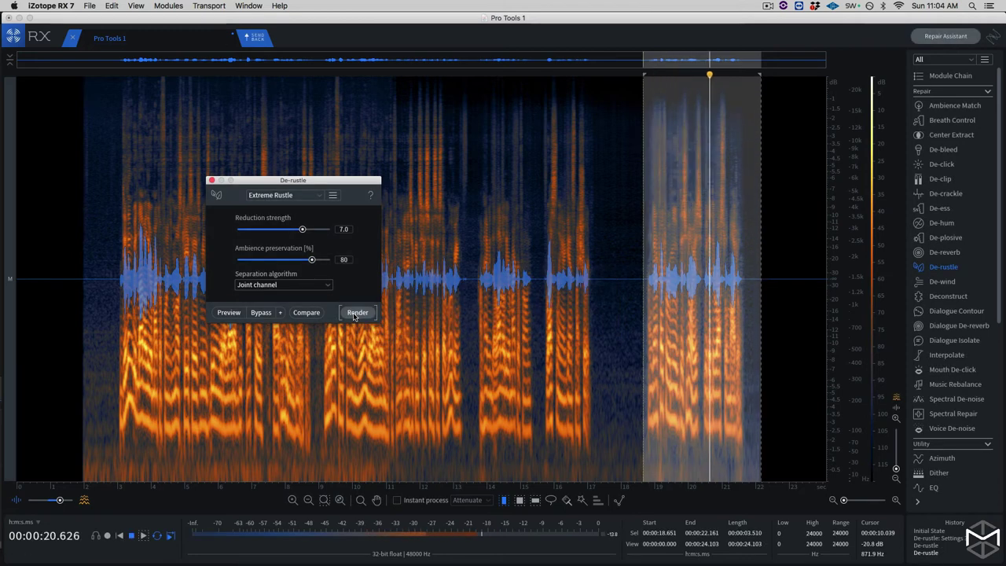
click(355, 314)
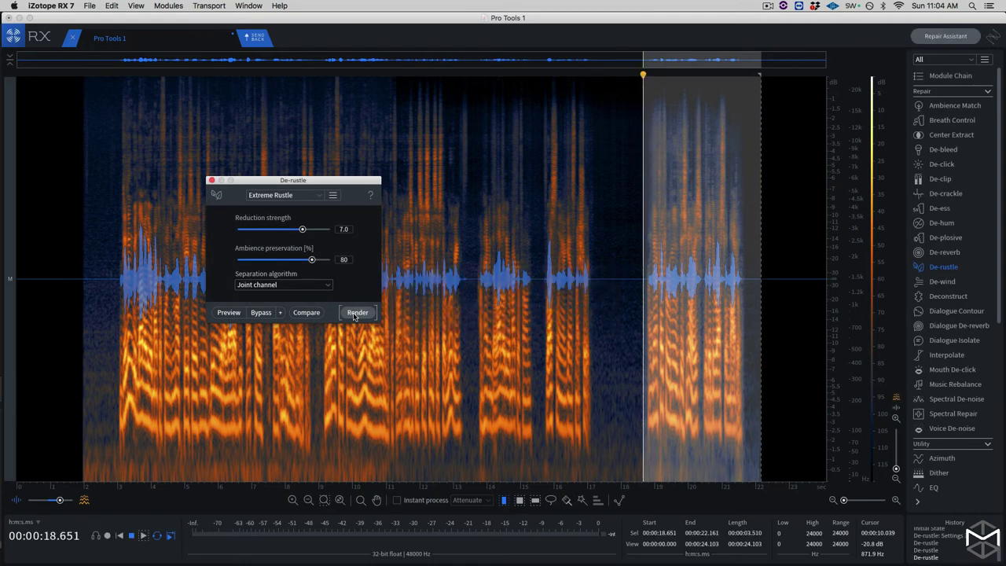
key(space)
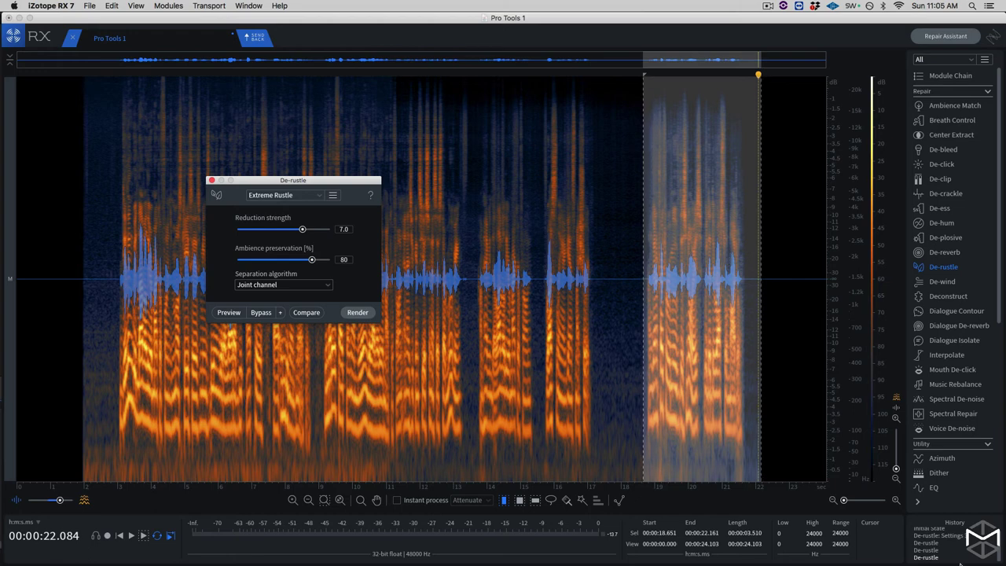
Step: Compare the initial history state with the latest De-rustle state by playing each, reselecting about 11.5 to 22.0 s for the processed version
click(999, 549)
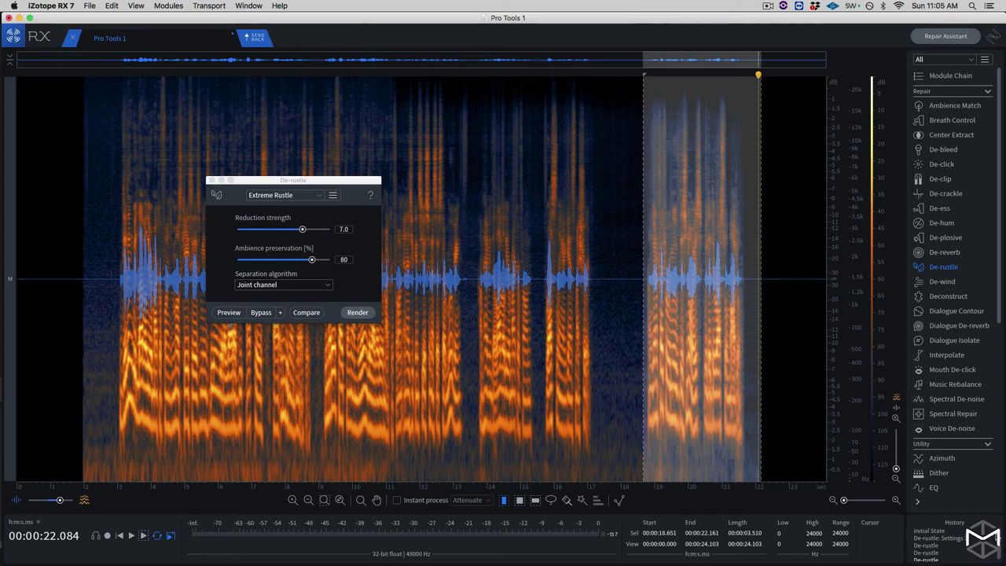
click(947, 532)
key(space)
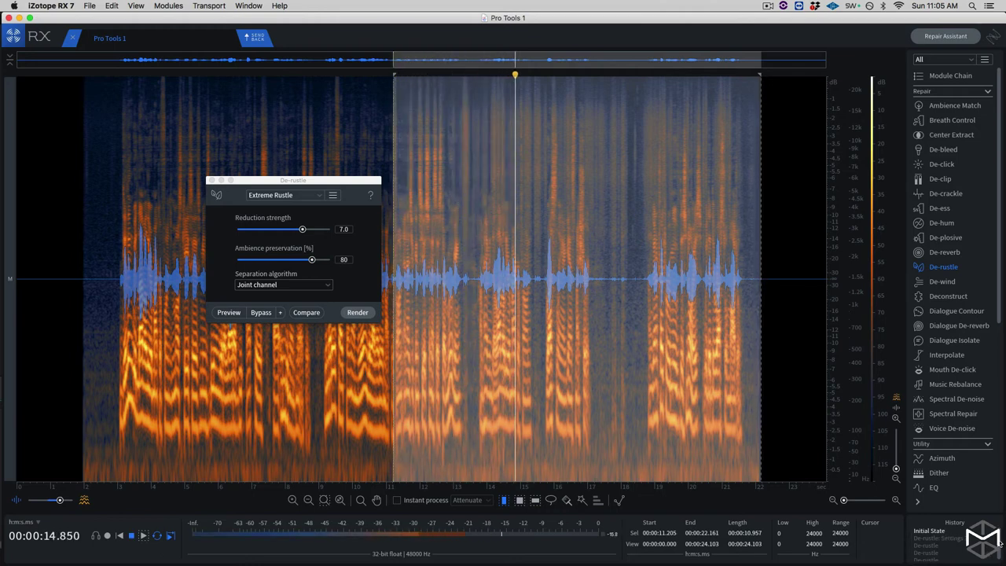
key(space)
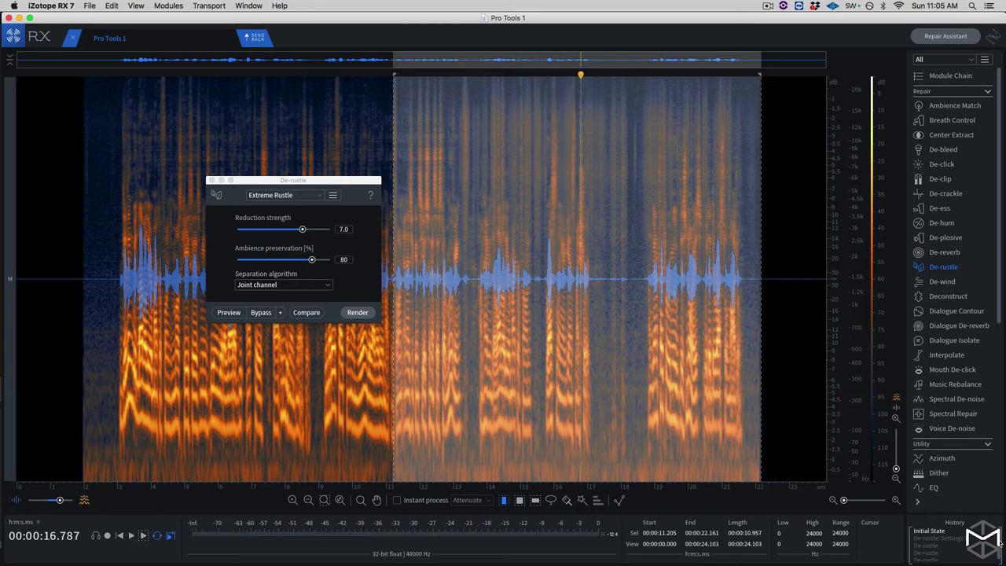
click(939, 557)
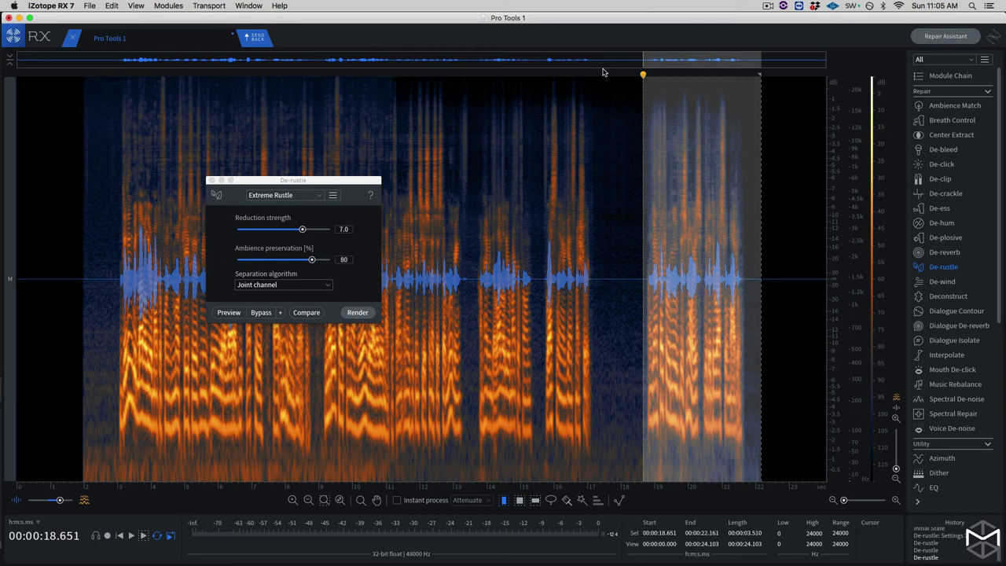
drag(404, 85, 757, 120)
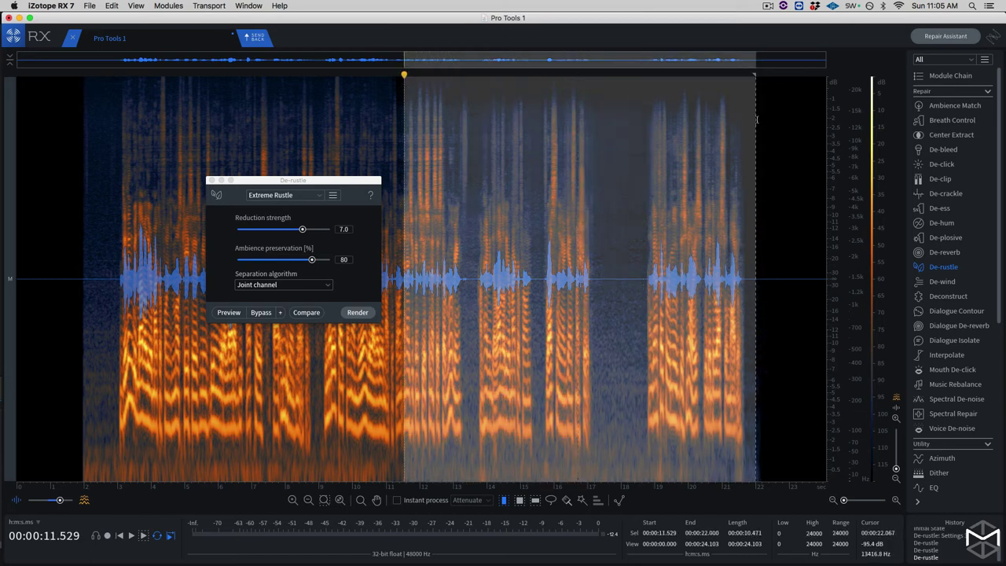
key(space)
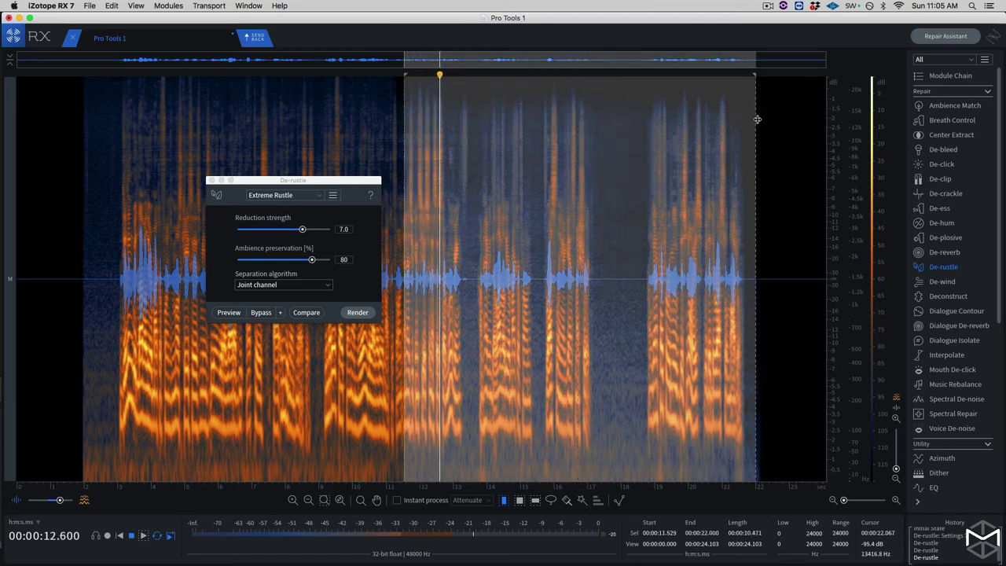
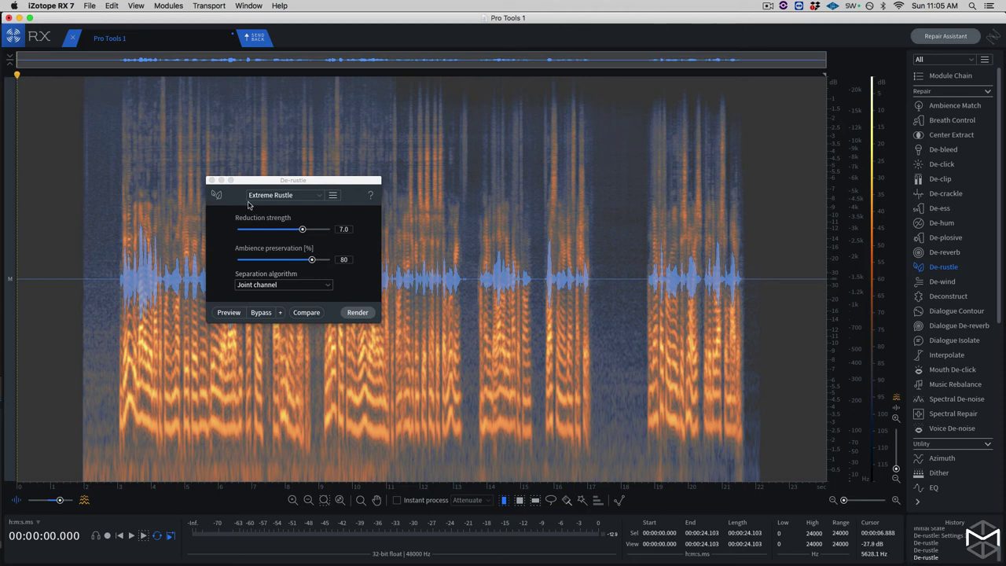
Step: Close De-rustle, send the repaired audio back to Pro Tools, and render it onto the derustle .RX playlist
click(209, 180)
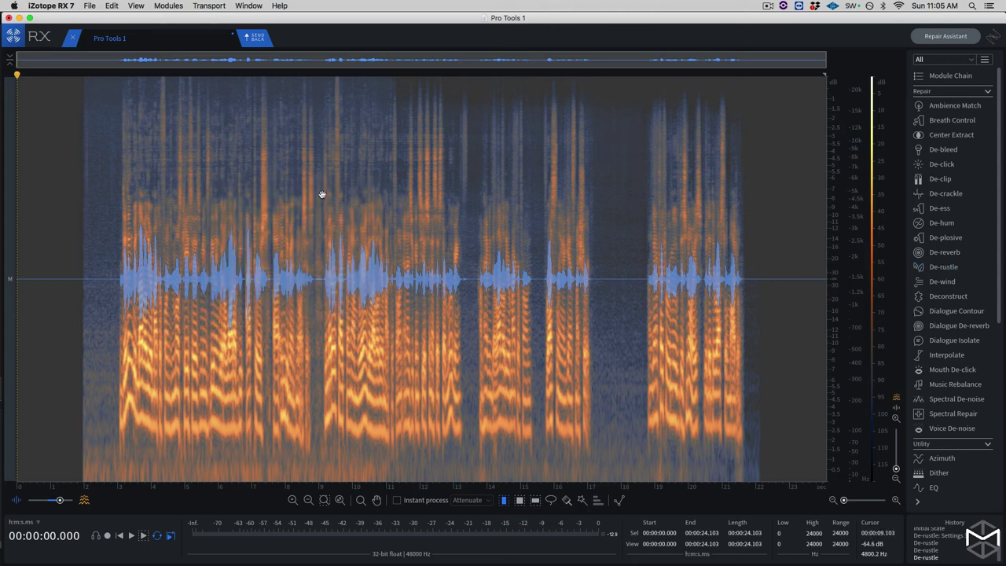
click(256, 40)
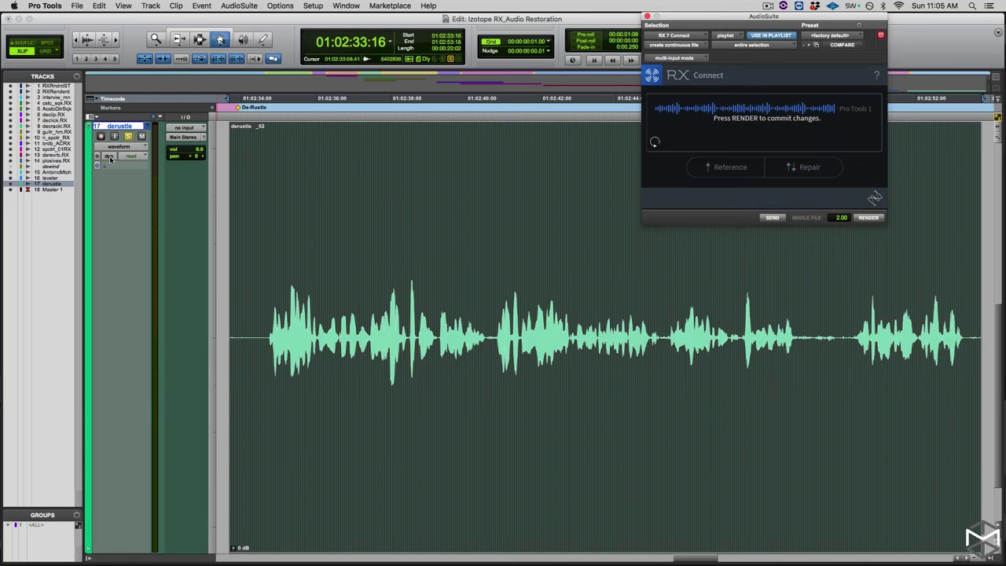
click(152, 130)
click(152, 130)
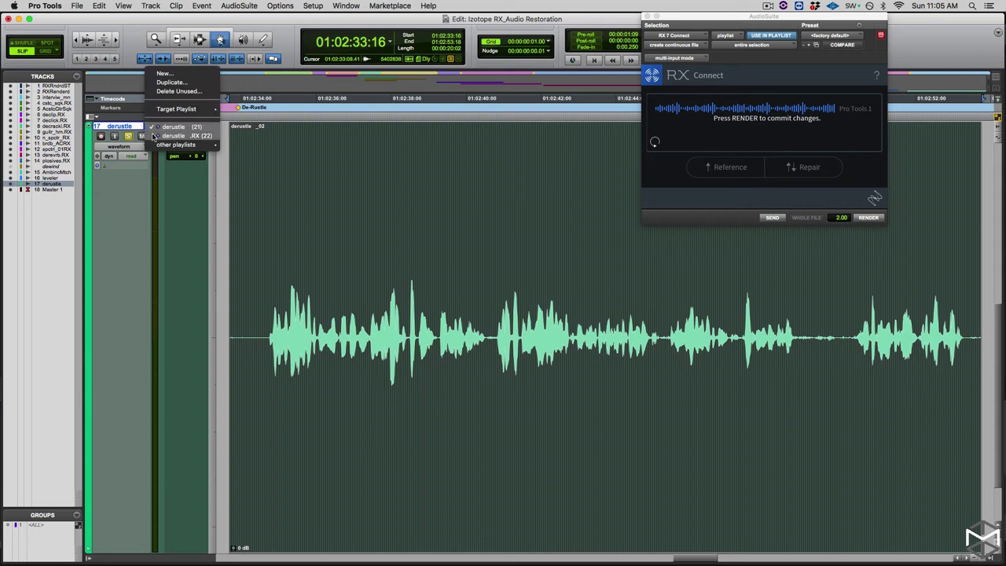
click(176, 118)
click(857, 217)
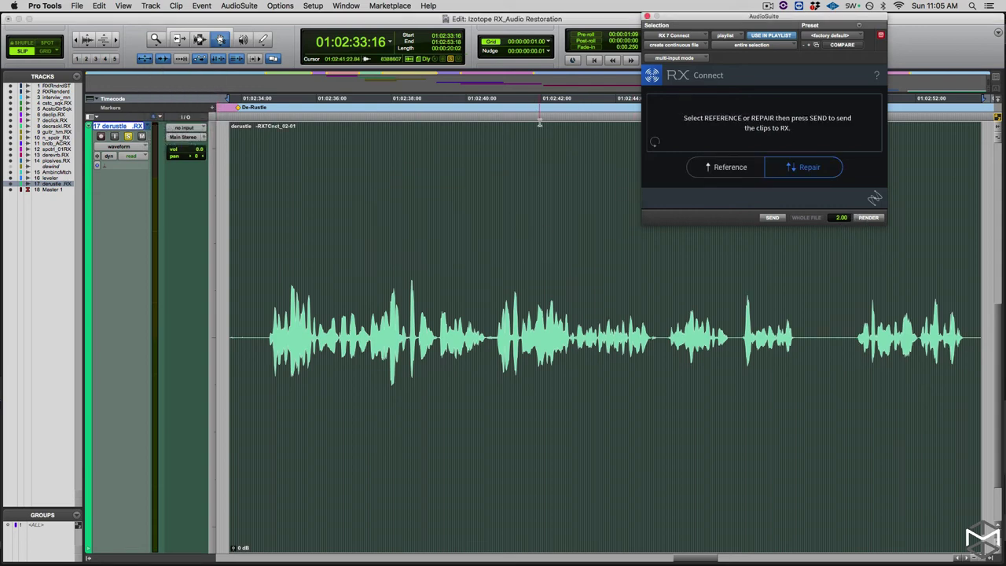
Step: Move the RX Connect window aside, switch the track to the original derustle playlist, and play it from 01:02:42:18
drag(684, 15, 198, 102)
click(514, 128)
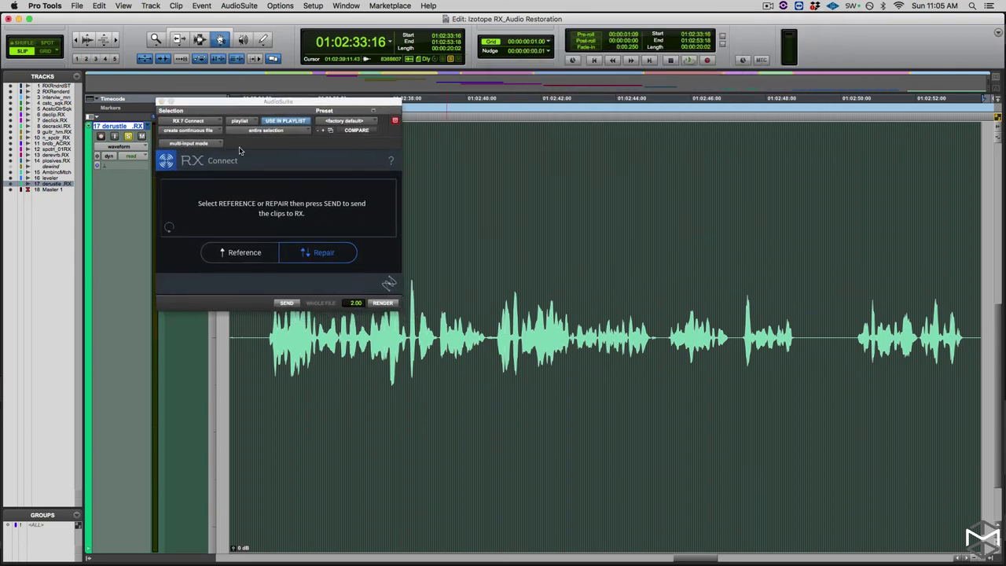
right_click(146, 130)
click(181, 125)
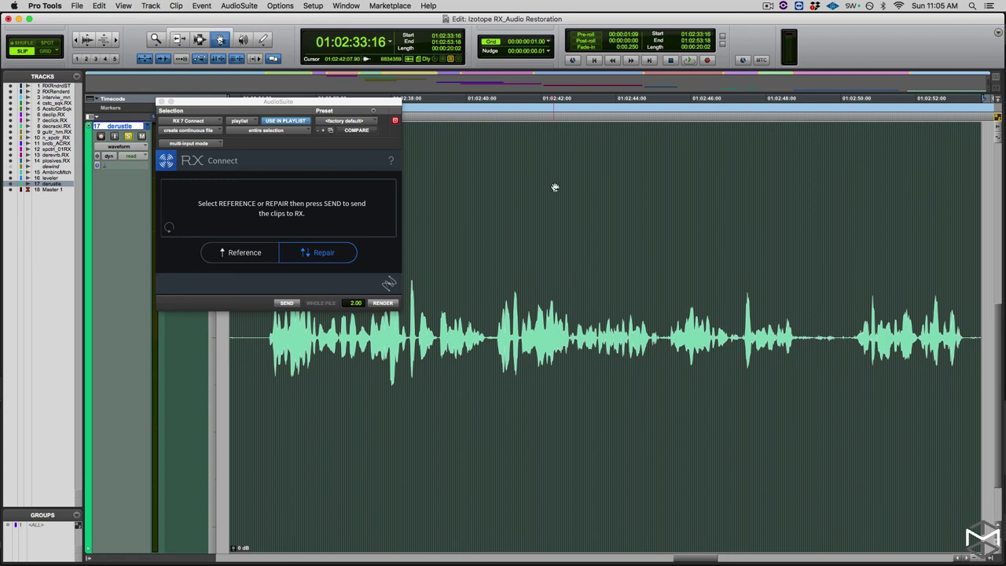
key(F7)
click(569, 176)
key(space)
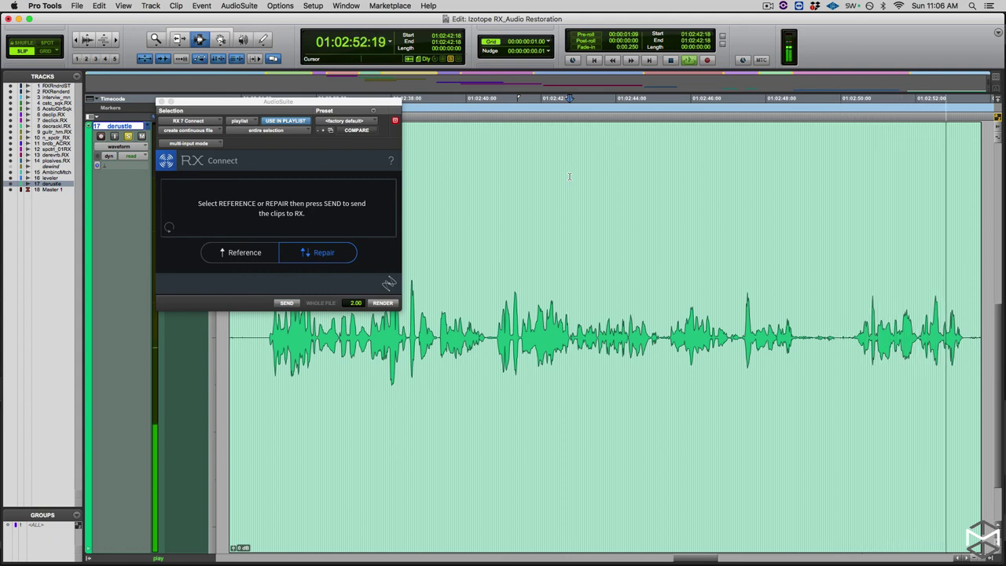
key(space)
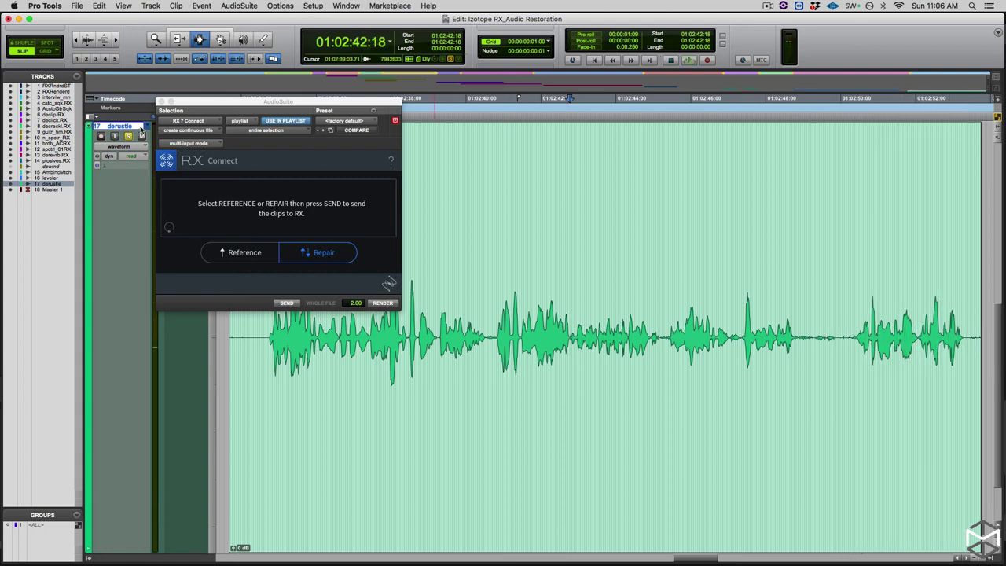
Step: Switch the track to the derustle .RX playlist and play the repaired clip from the same position
right_click(143, 129)
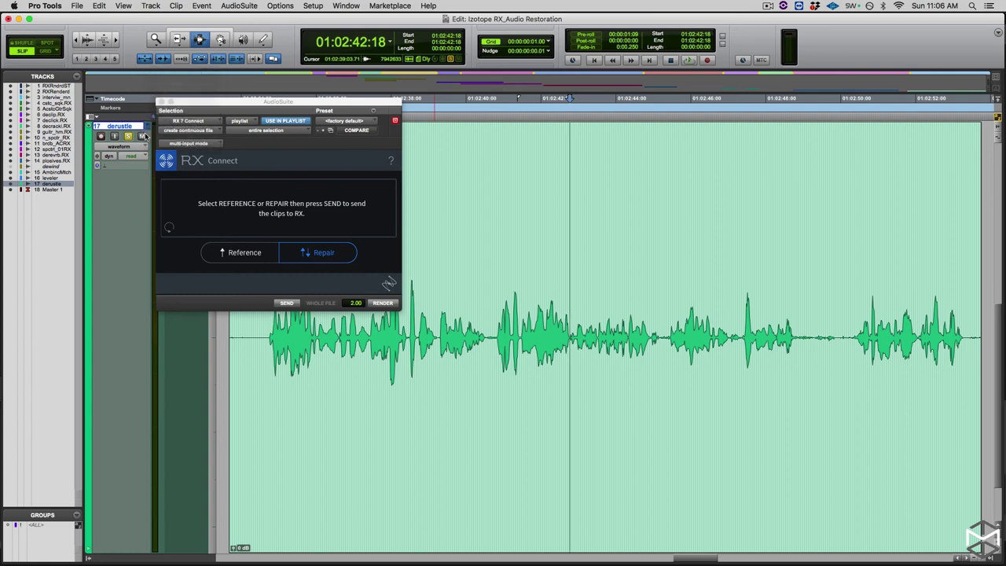
key(space)
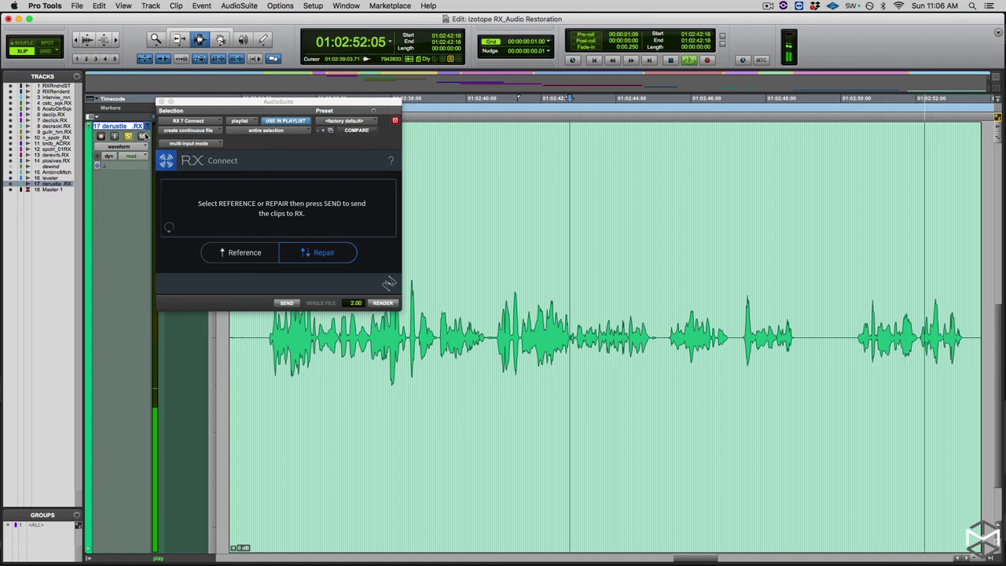
key(space)
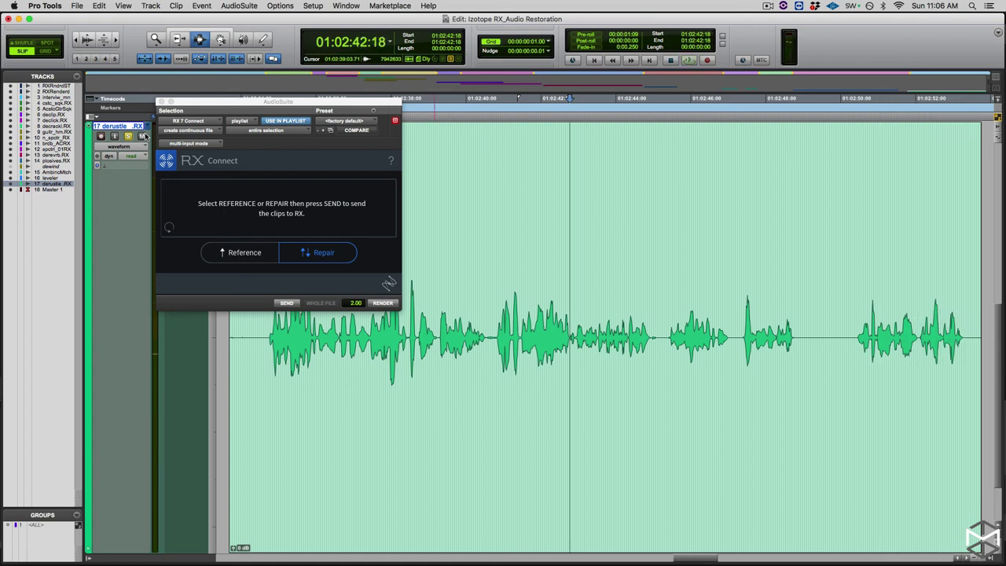